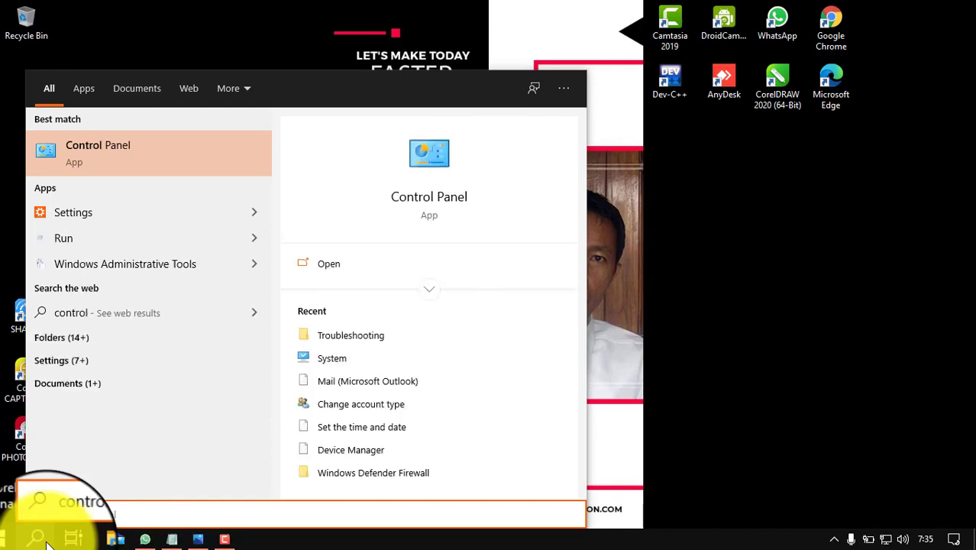
# Open Control Panel and display all its items as small icons.
pyautogui.click(98, 166)
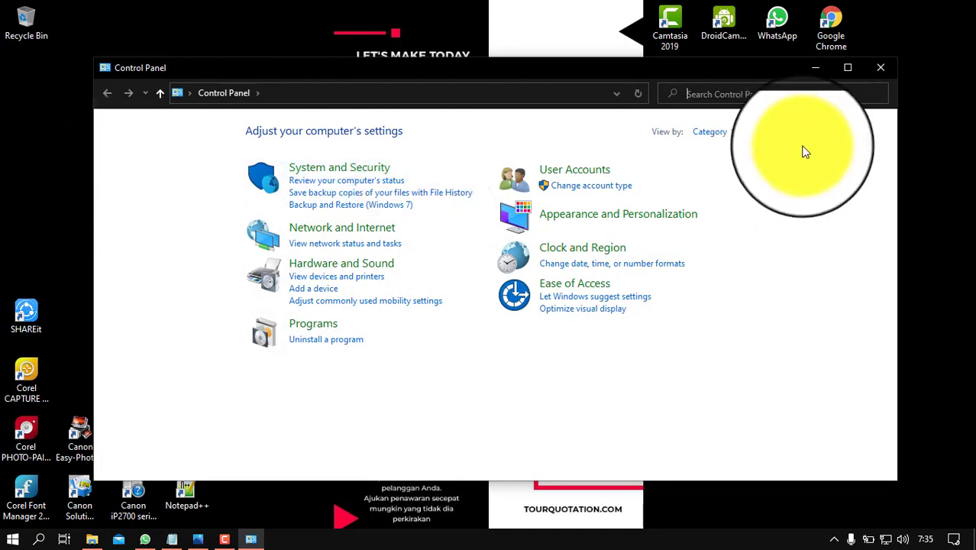
pyautogui.click(735, 133)
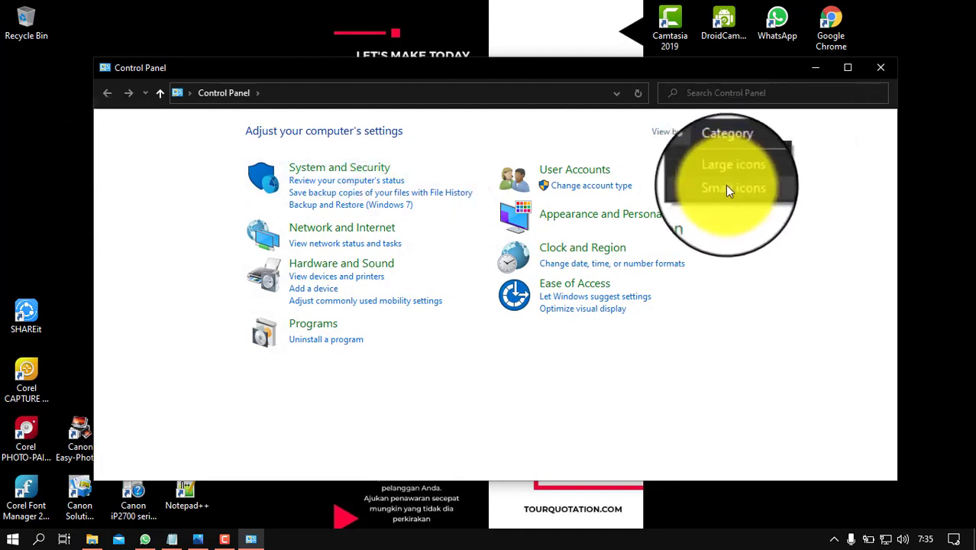
pyautogui.click(728, 189)
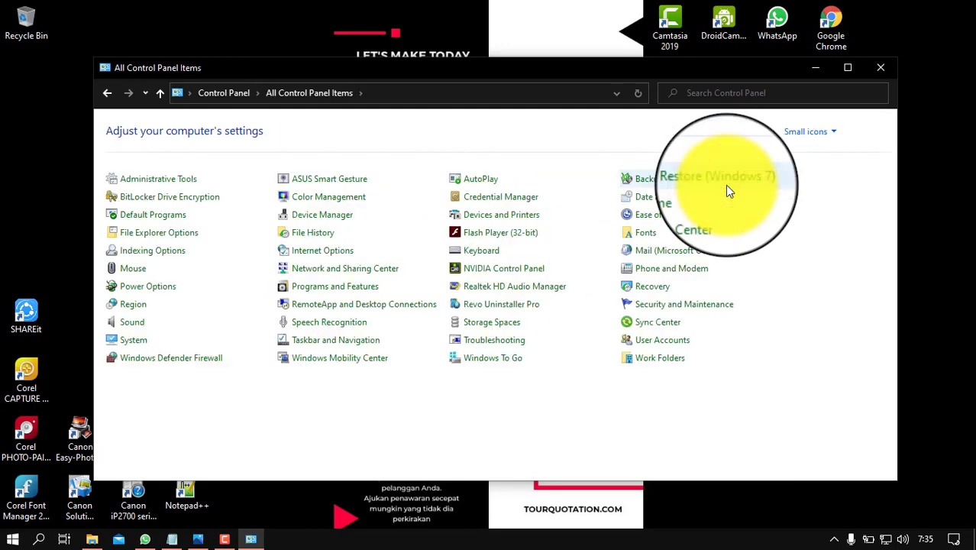
# In the advanced system settings for Startup and Recovery, set the time to display the list of operating systems to 10 seconds.
pyautogui.click(136, 348)
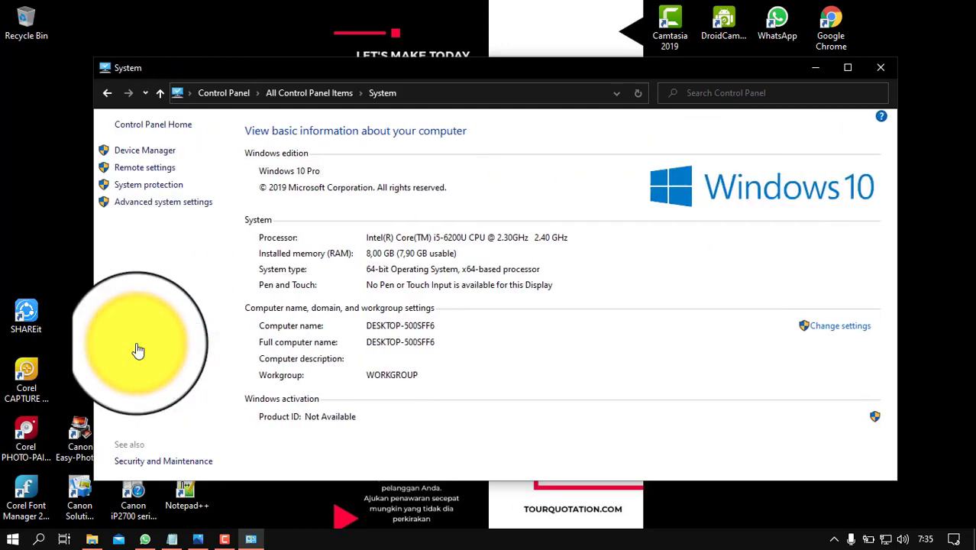
pyautogui.click(163, 213)
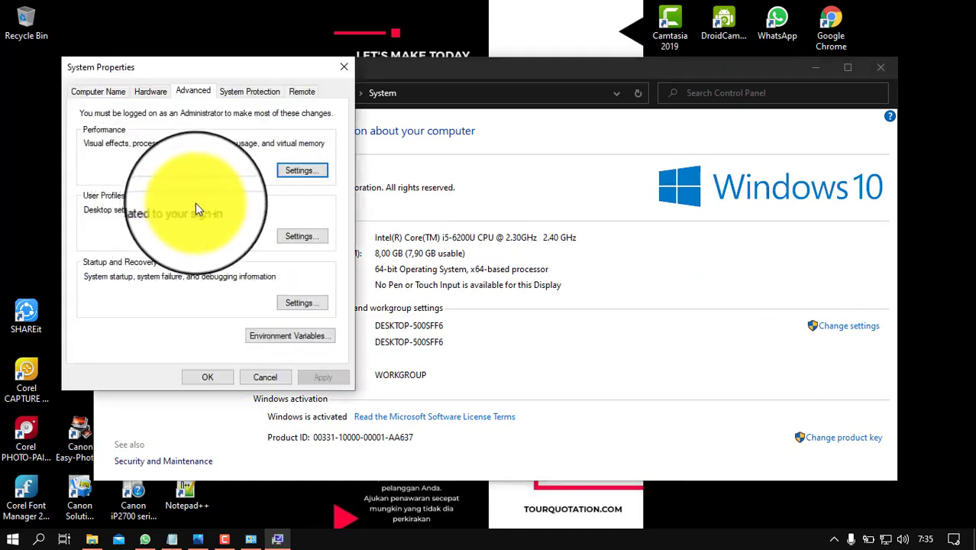
pyautogui.click(305, 303)
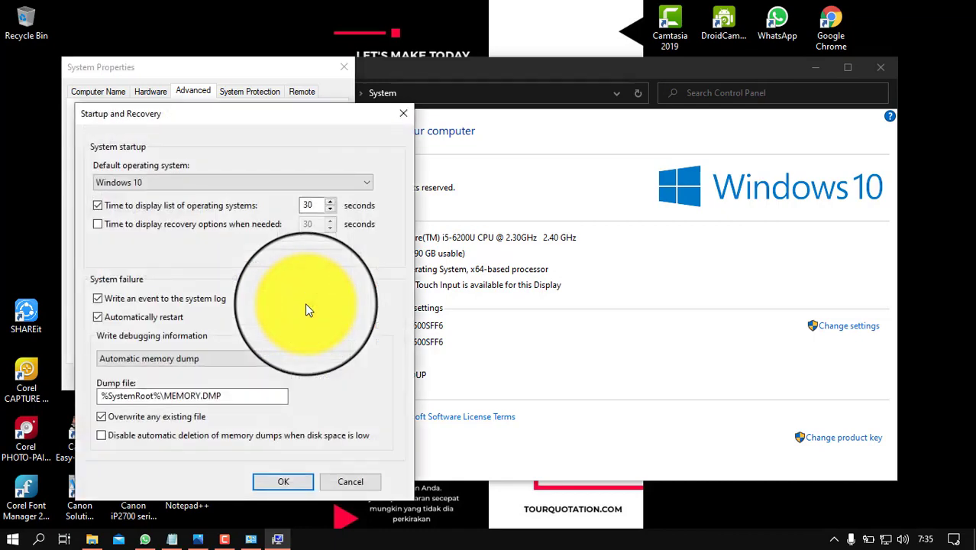
pyautogui.click(308, 206)
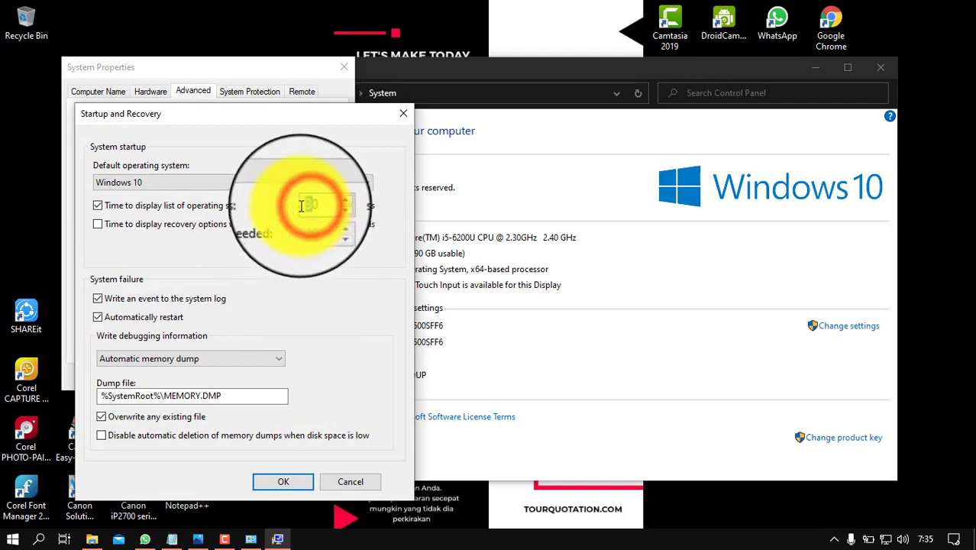
pyautogui.doubleClick(302, 206)
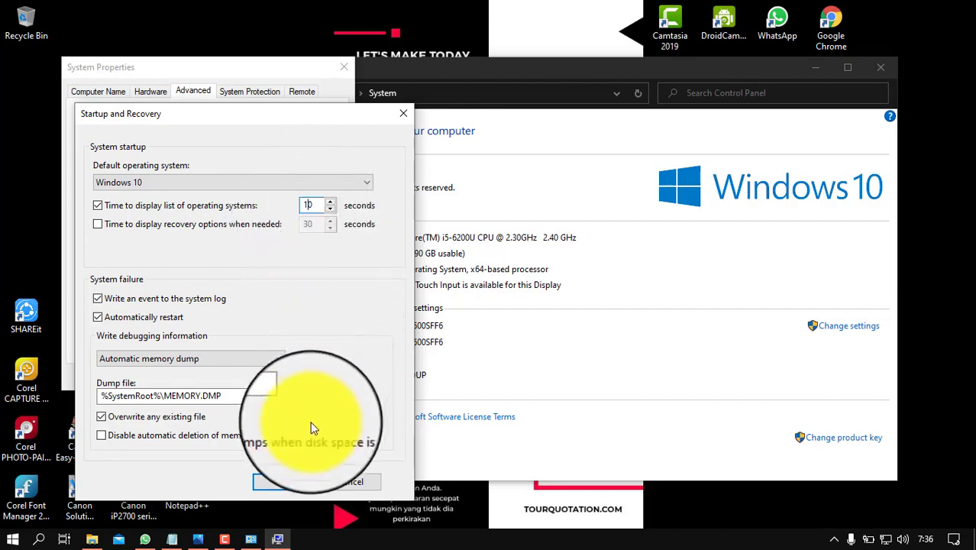
pyautogui.click(285, 481)
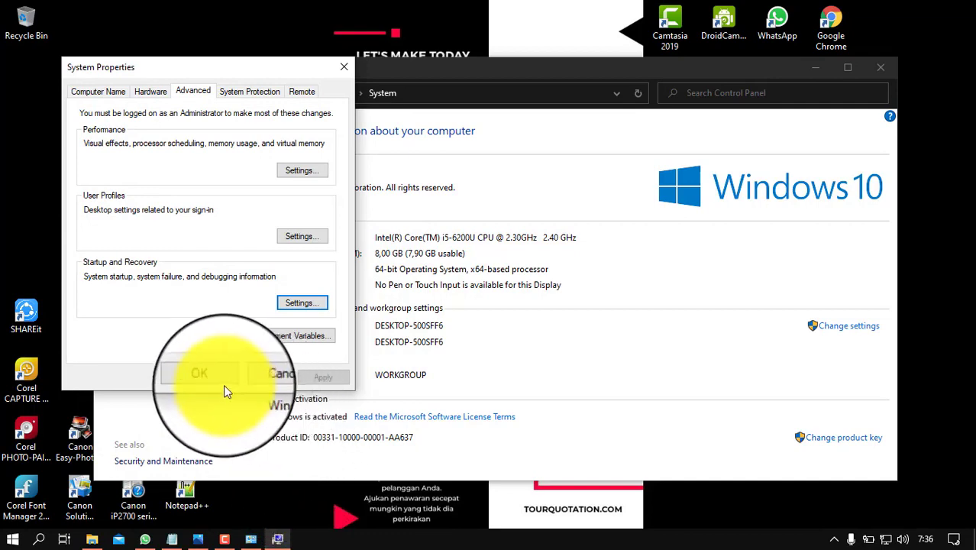
pyautogui.click(211, 379)
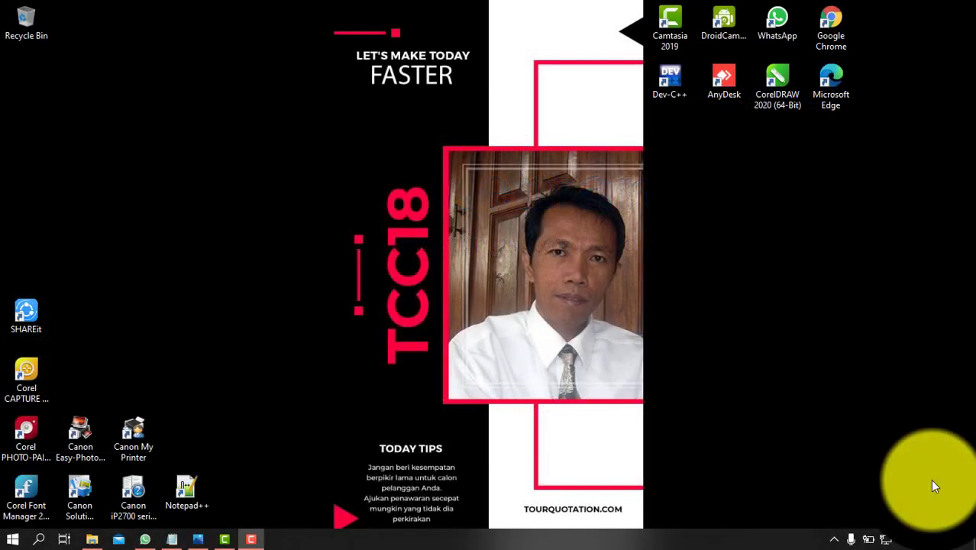
# Turn off transparency effects in the Colors personalization settings and close Settings.
pyautogui.click(12, 539)
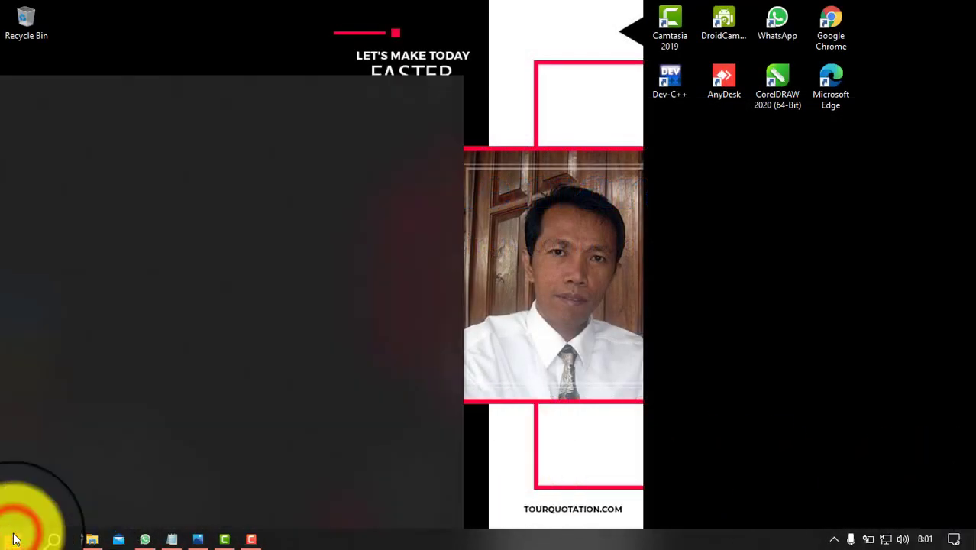
pyautogui.moveTo(18, 514)
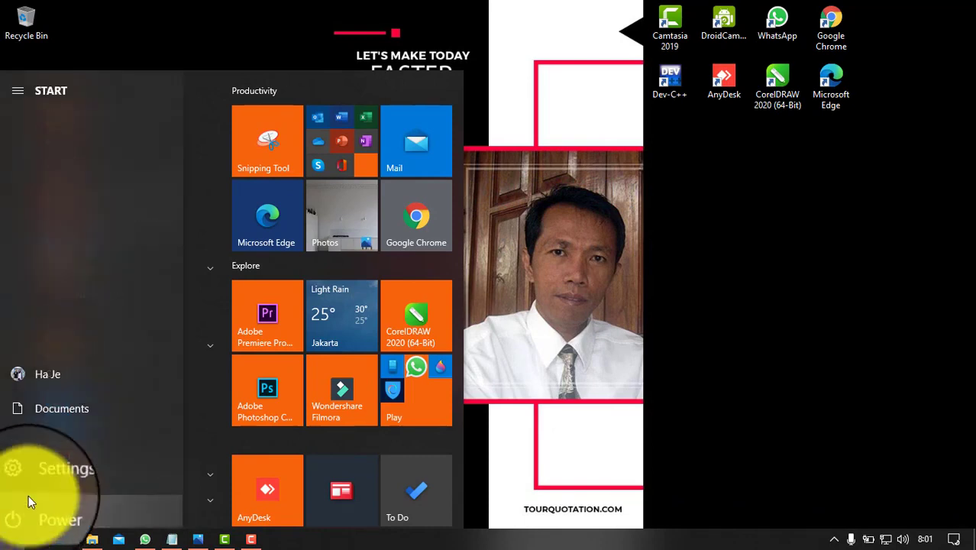
pyautogui.click(35, 481)
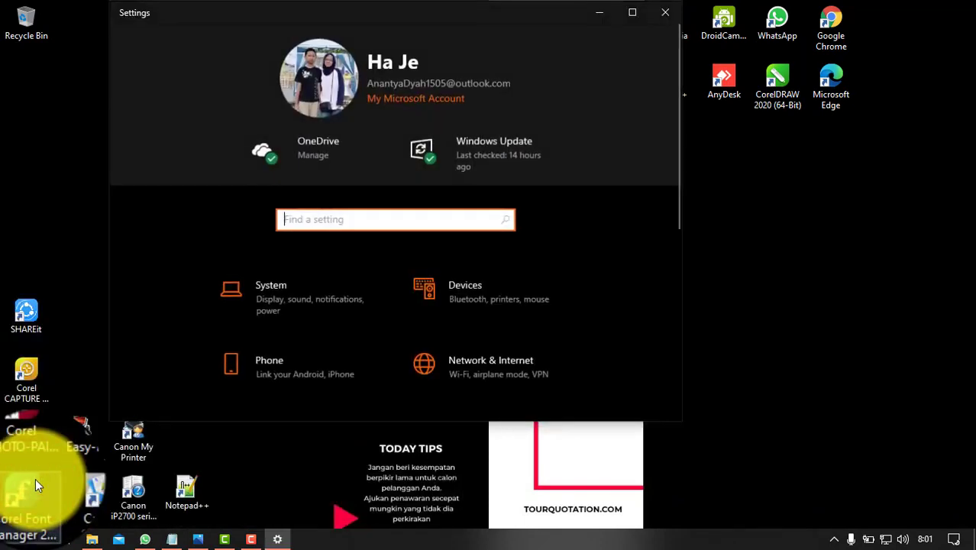
pyautogui.scroll(-2, 354, 285)
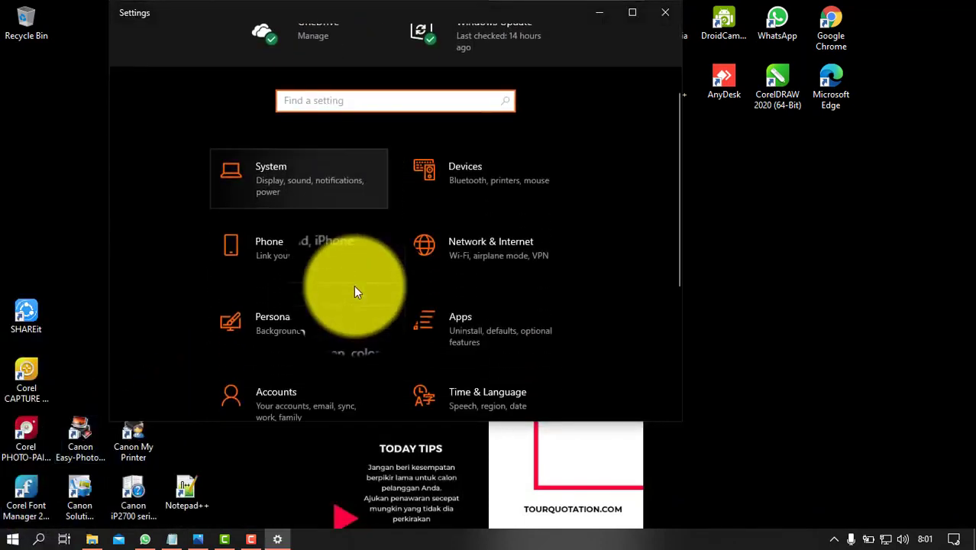
pyautogui.click(298, 327)
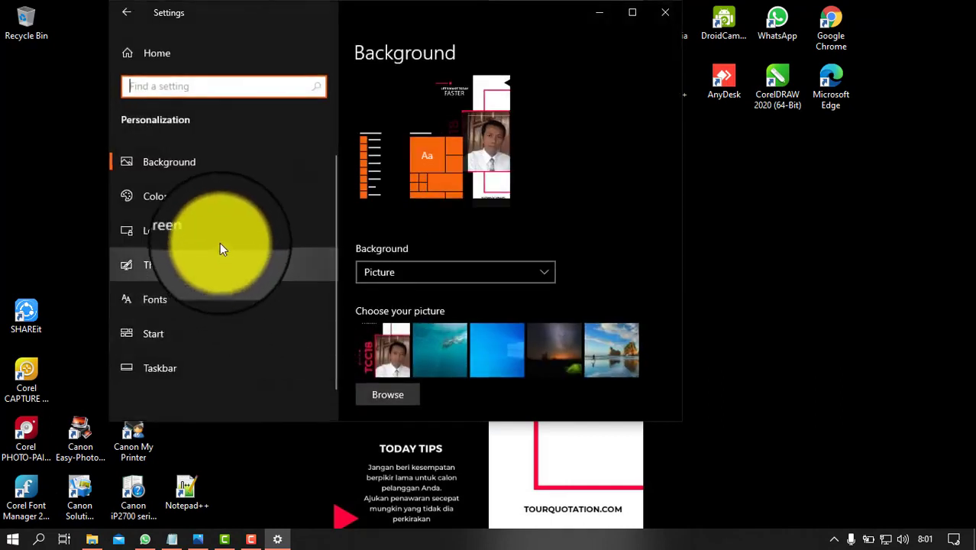
pyautogui.click(190, 199)
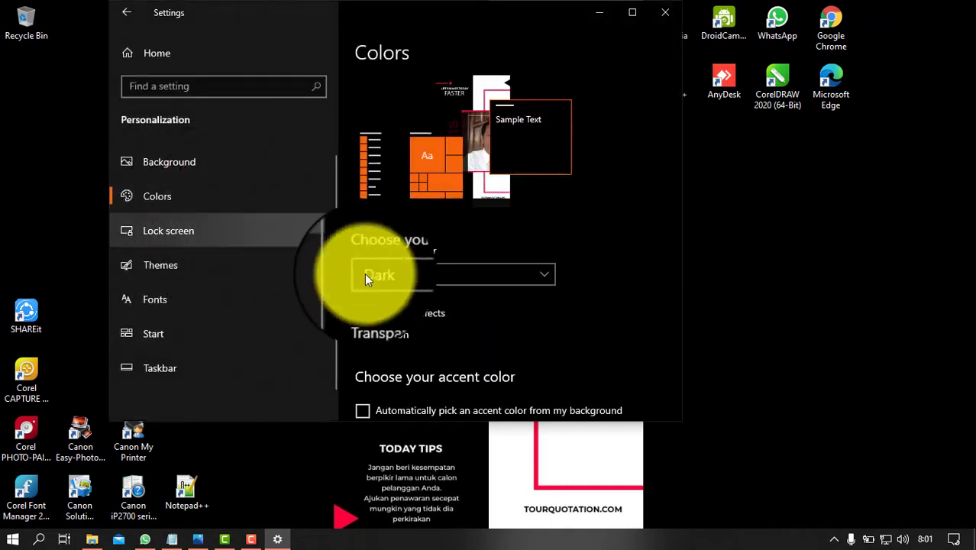
pyautogui.click(366, 335)
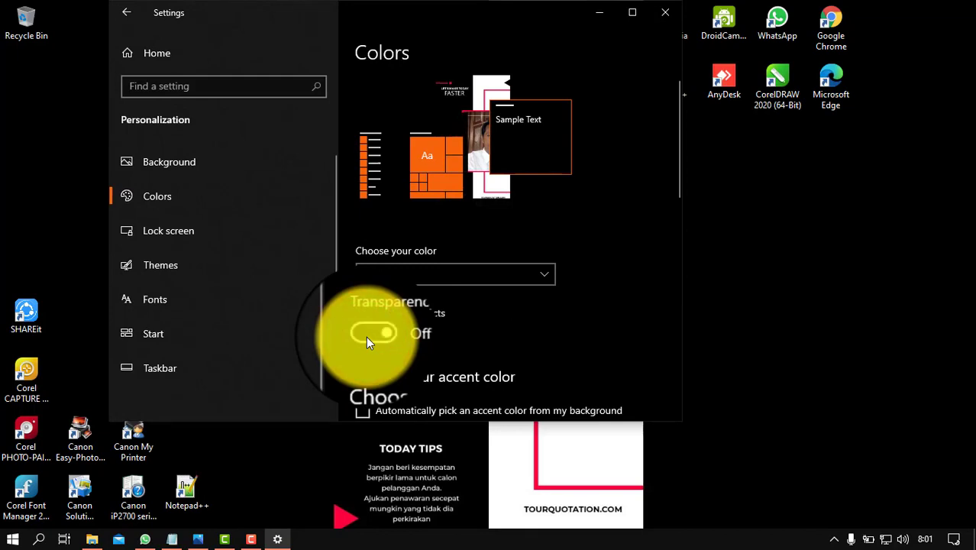
pyautogui.click(665, 14)
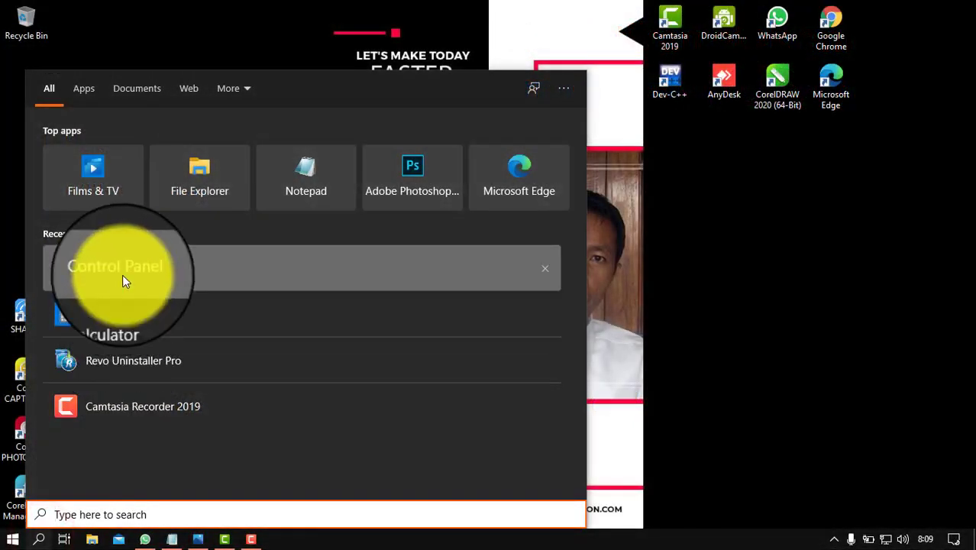
# Open the Performance Options from Control Panel's advanced system settings and choose Adjust for best performance.
pyautogui.click(122, 276)
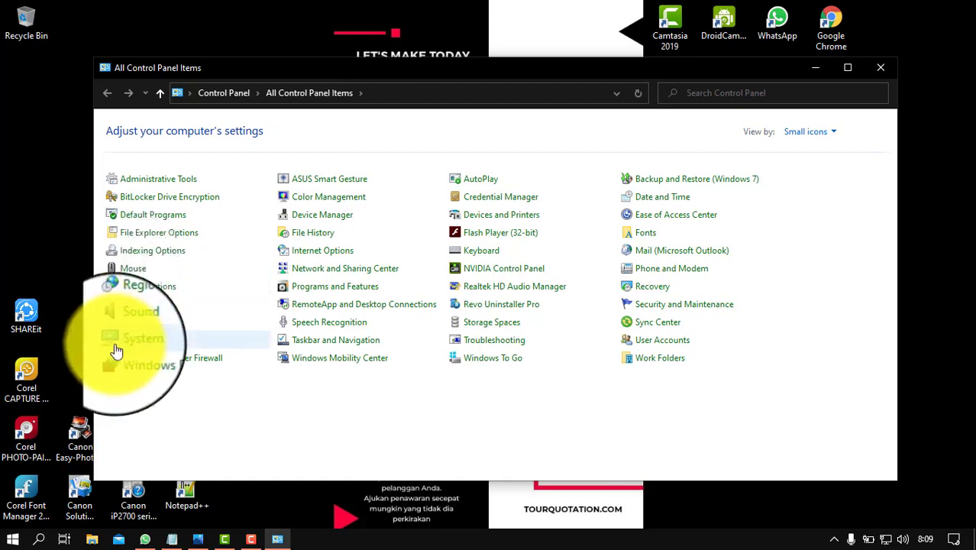
pyautogui.click(125, 342)
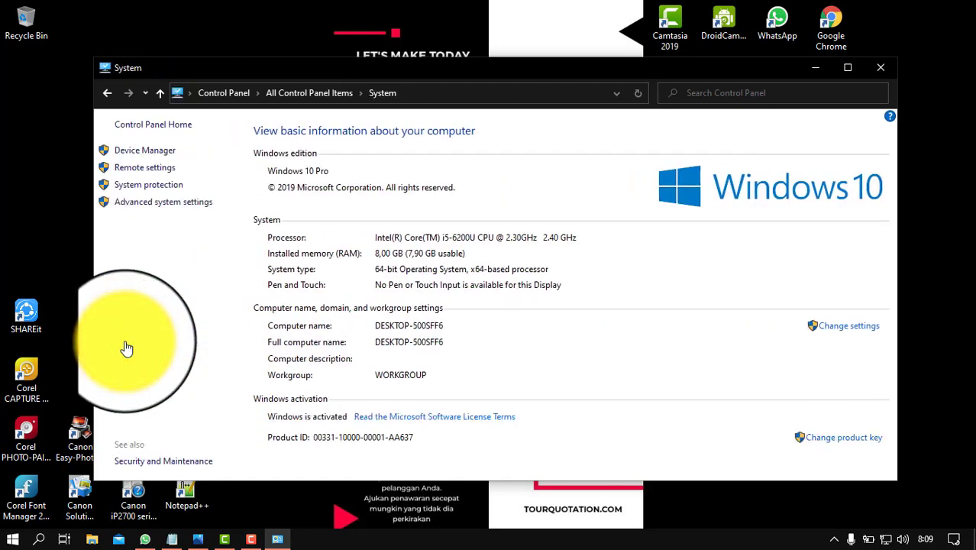
pyautogui.click(157, 204)
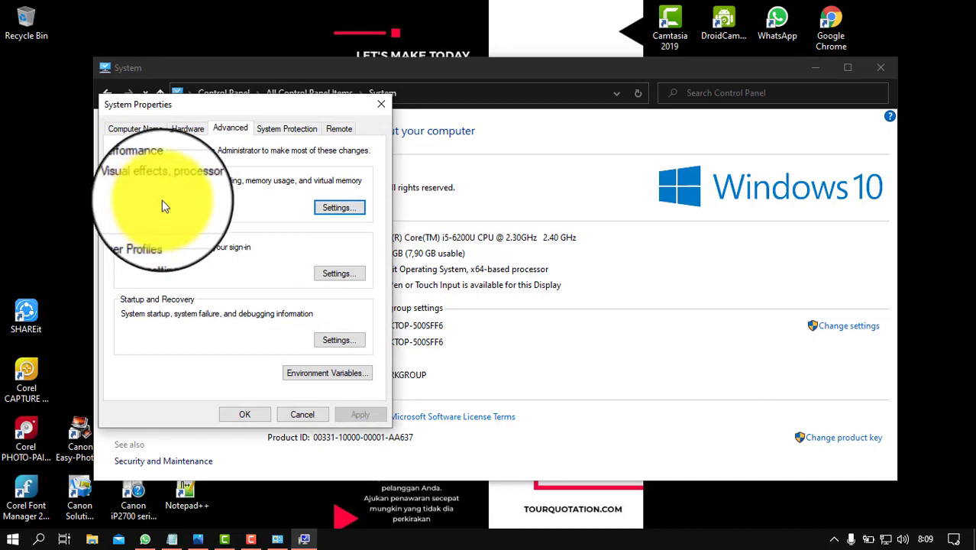
pyautogui.click(340, 211)
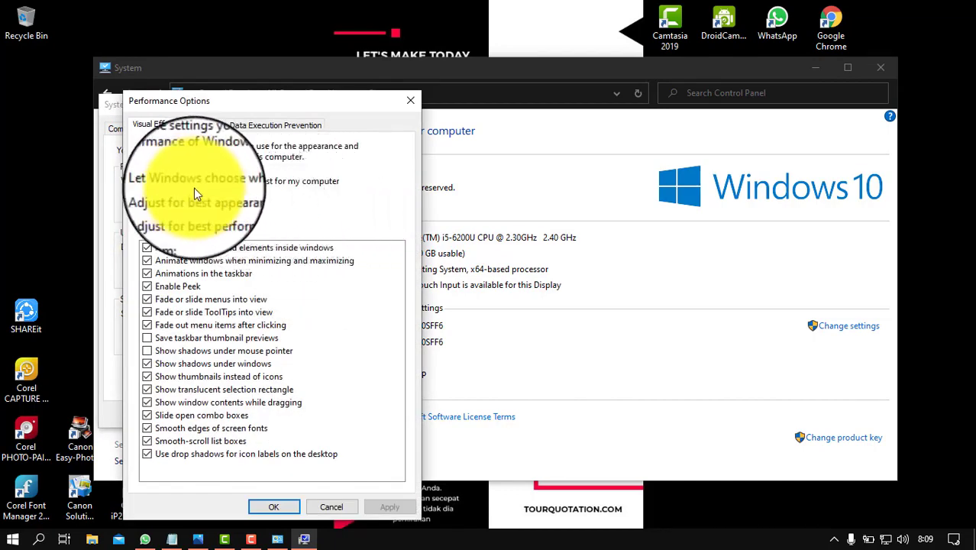
pyautogui.click(145, 215)
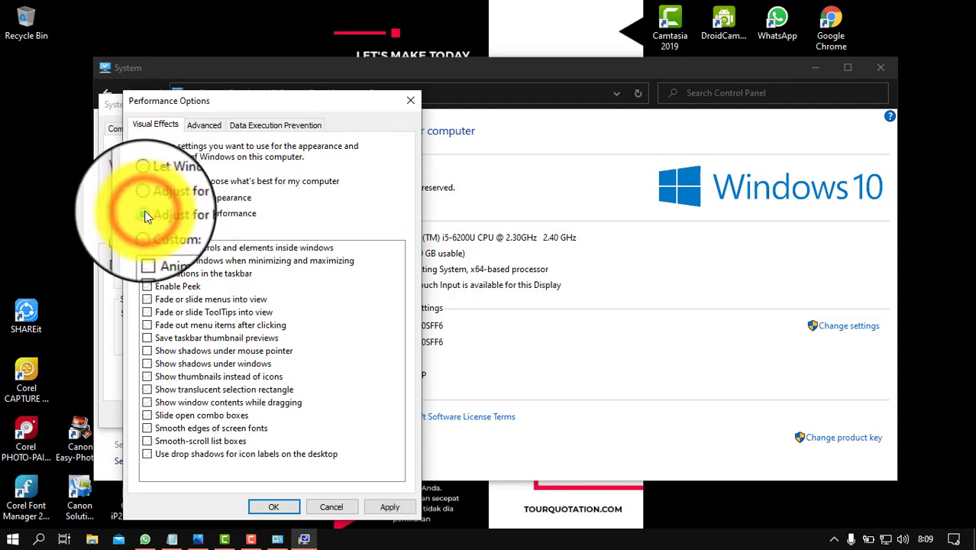
# Enable Peek, thumbnails instead of icons, smooth screen font edges and smooth-scroll list boxes, then apply the visual effects and close the system windows.
pyautogui.click(148, 290)
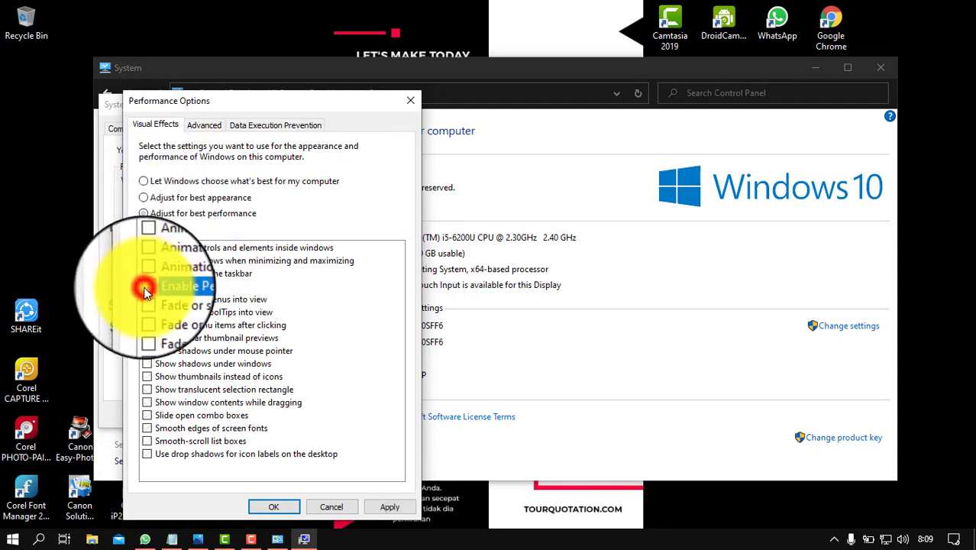
pyautogui.click(148, 376)
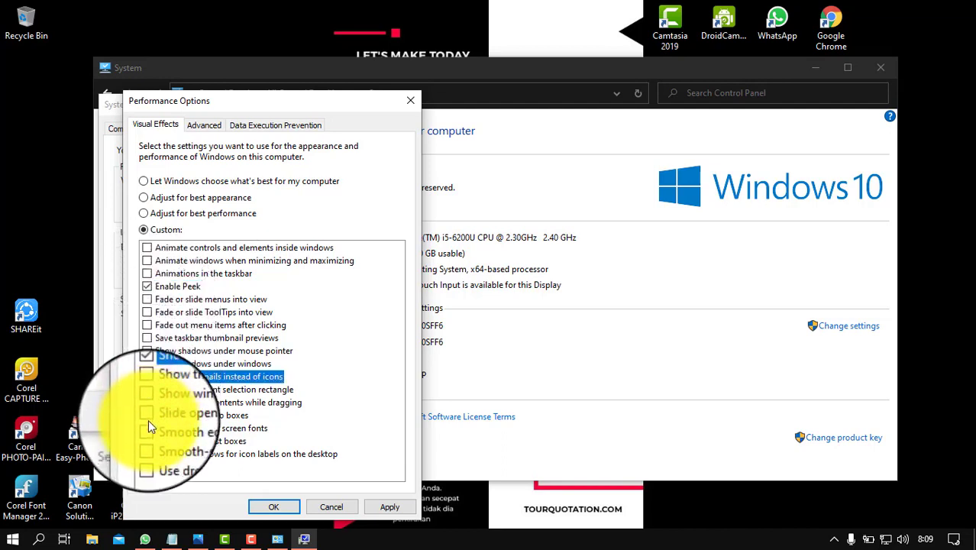
pyautogui.click(148, 425)
pyautogui.click(147, 441)
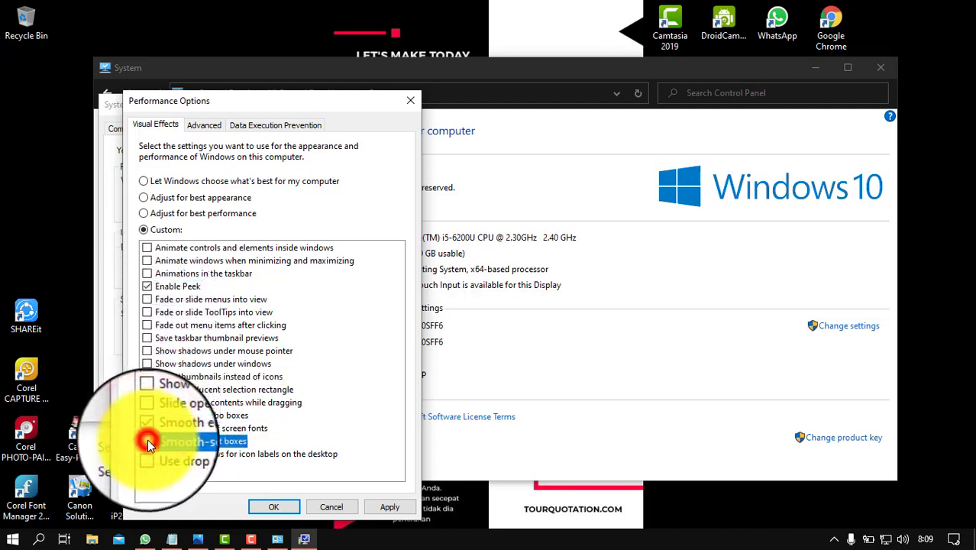
pyautogui.click(388, 507)
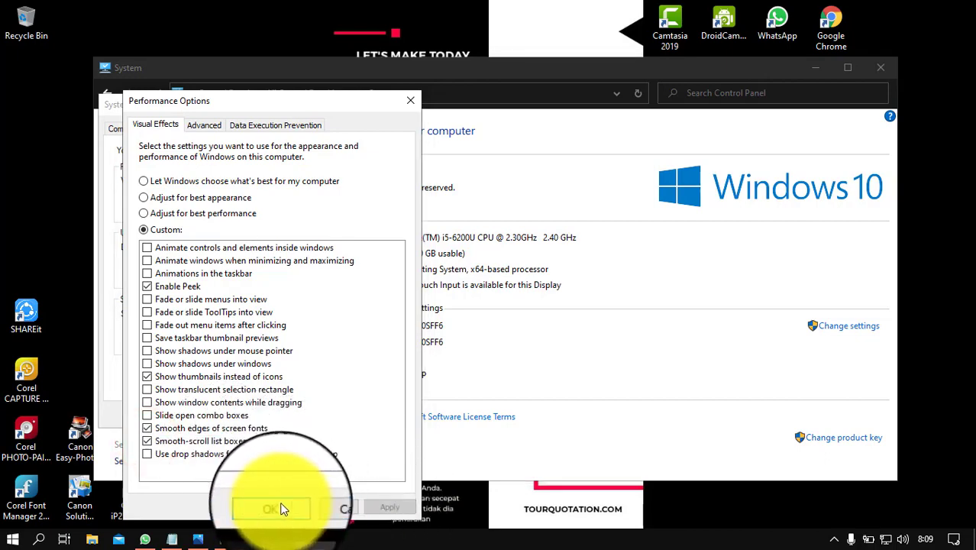
pyautogui.click(275, 506)
pyautogui.click(244, 410)
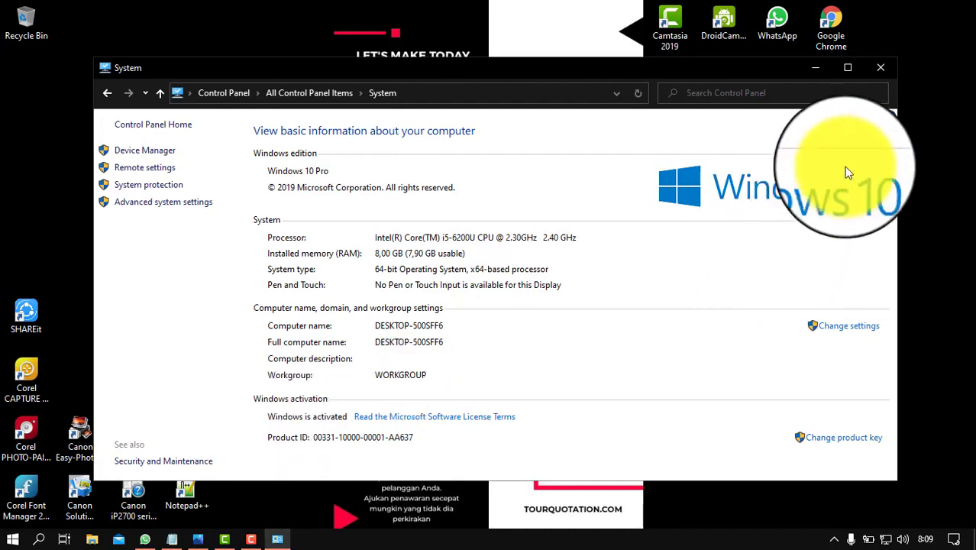
pyautogui.click(881, 67)
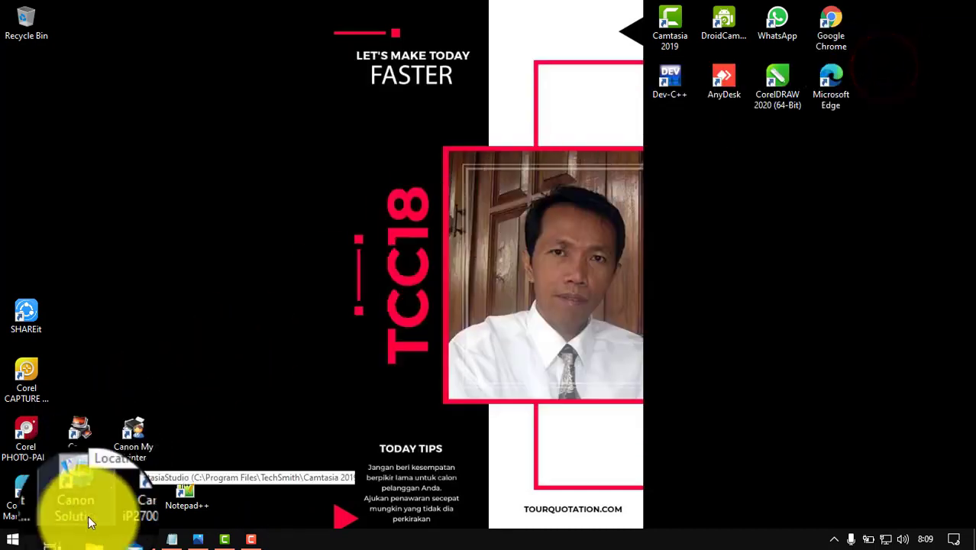
# Open the BRINGIN folder inside PREVIDEOS on the VIDEOS (D:) drive to check how its thumbnails display.
pyautogui.click(91, 539)
pyautogui.click(60, 296)
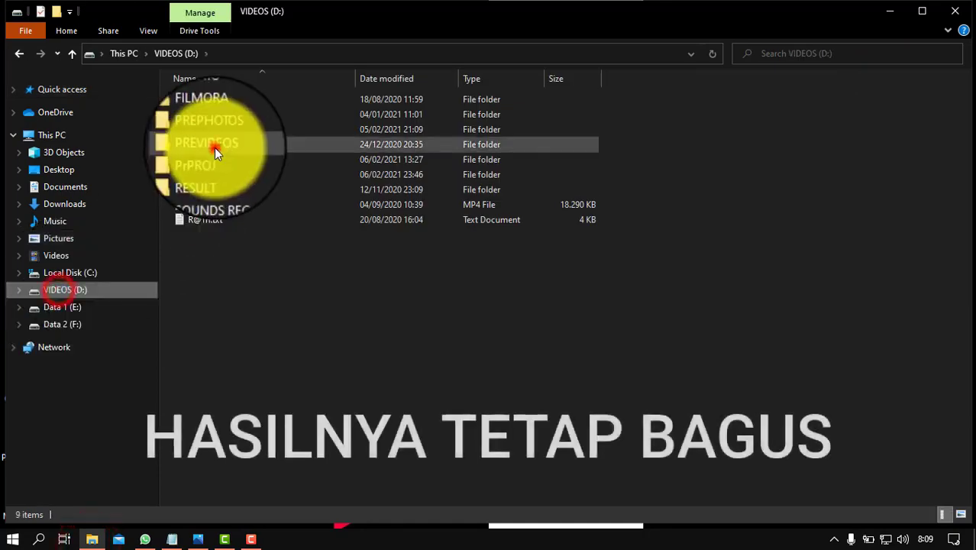
pyautogui.doubleClick(215, 147)
pyautogui.doubleClick(766, 137)
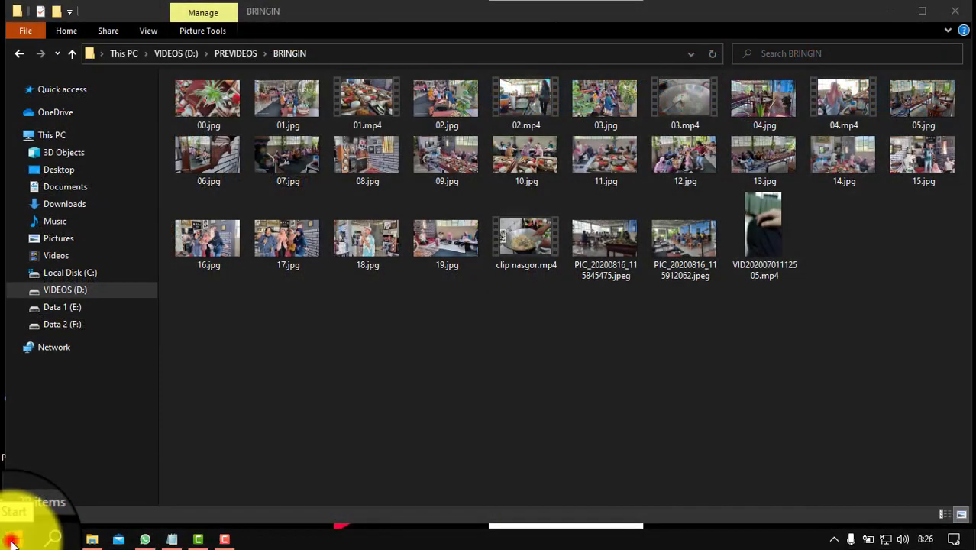
# Open the Storage Sense configuration from the Storage system settings and turn Storage Sense on.
pyautogui.click(11, 540)
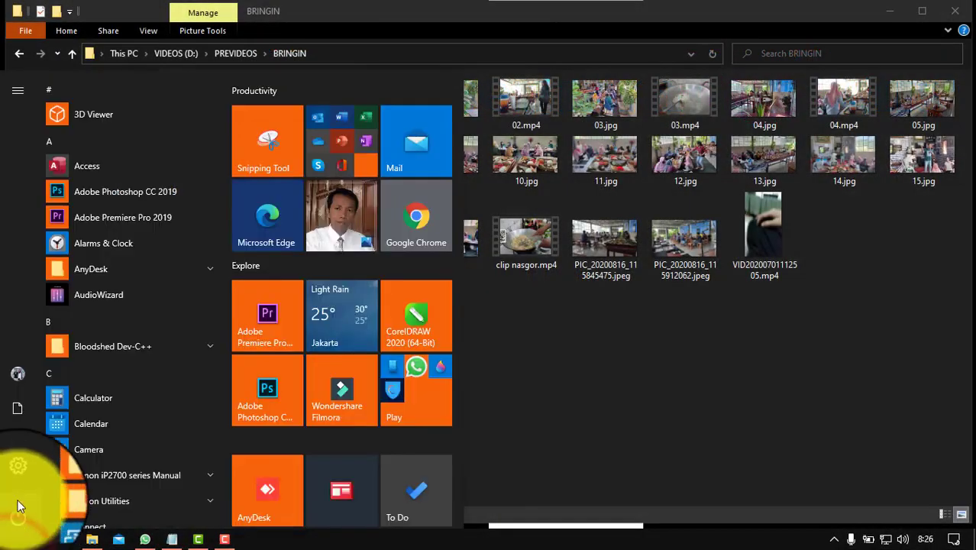
pyautogui.moveTo(21, 482)
pyautogui.click(82, 478)
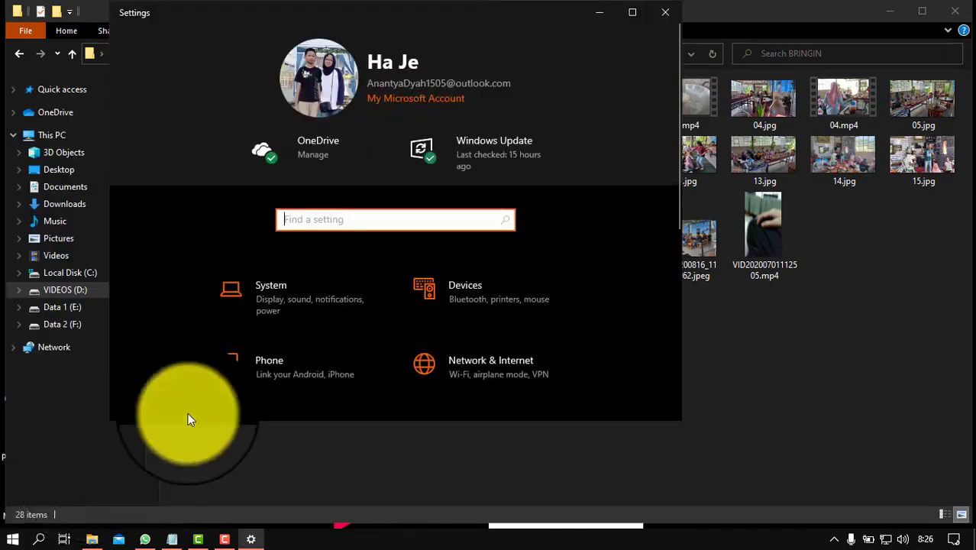
pyautogui.click(303, 295)
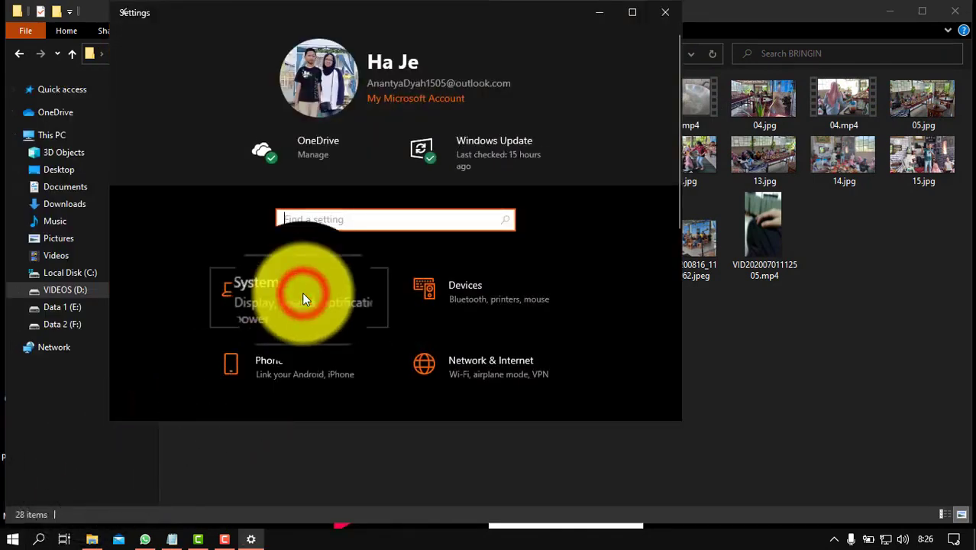
pyautogui.click(159, 372)
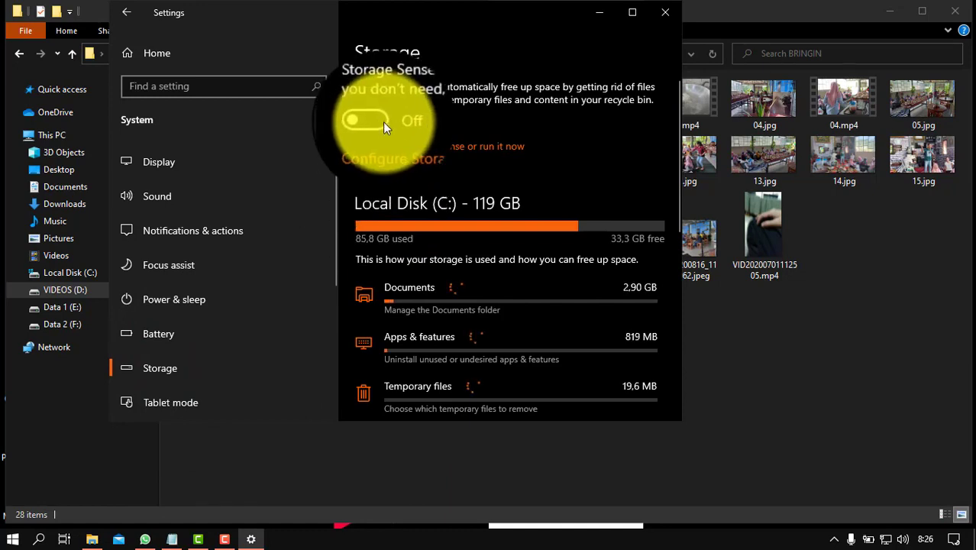
pyautogui.click(393, 149)
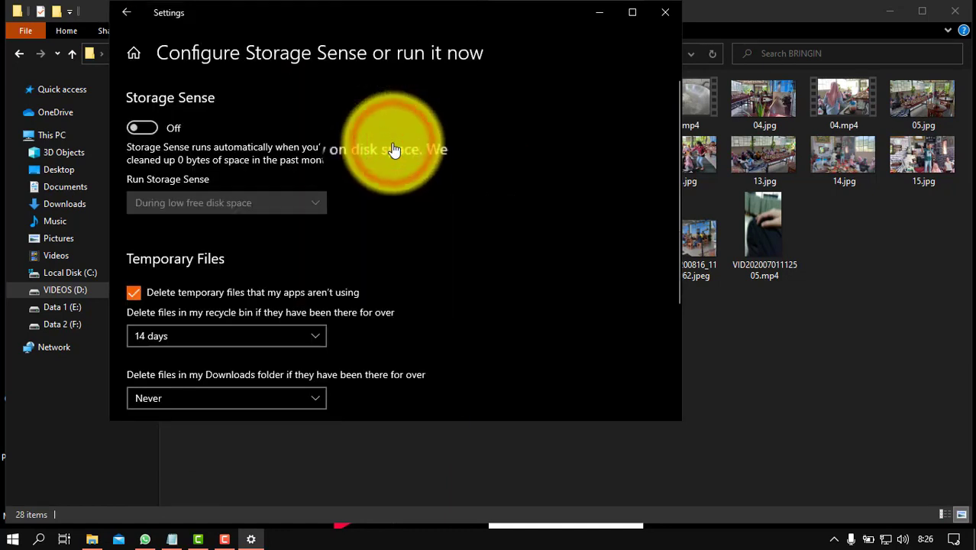
pyautogui.click(149, 128)
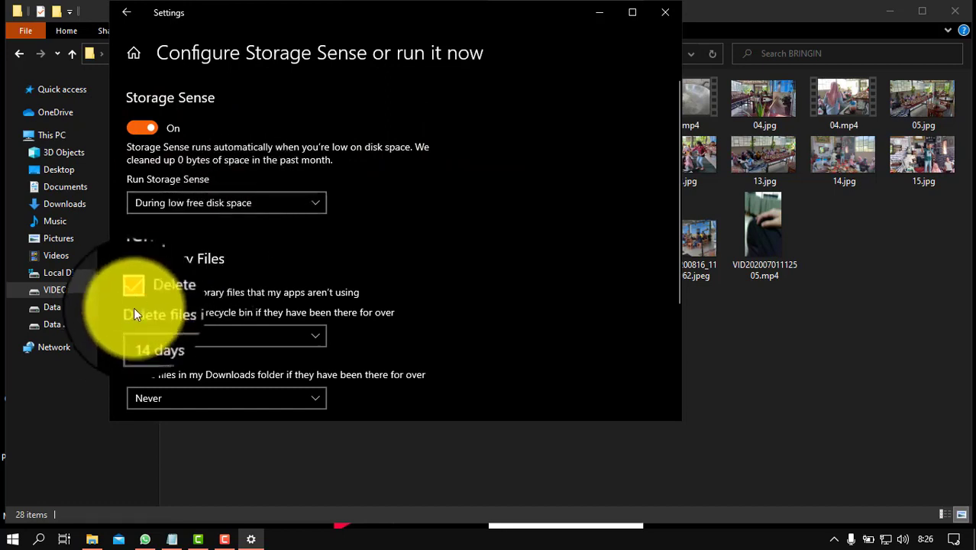
# Choose how long files may stay in the recycle bin before Storage Sense deletes them, and close Settings.
pyautogui.click(211, 337)
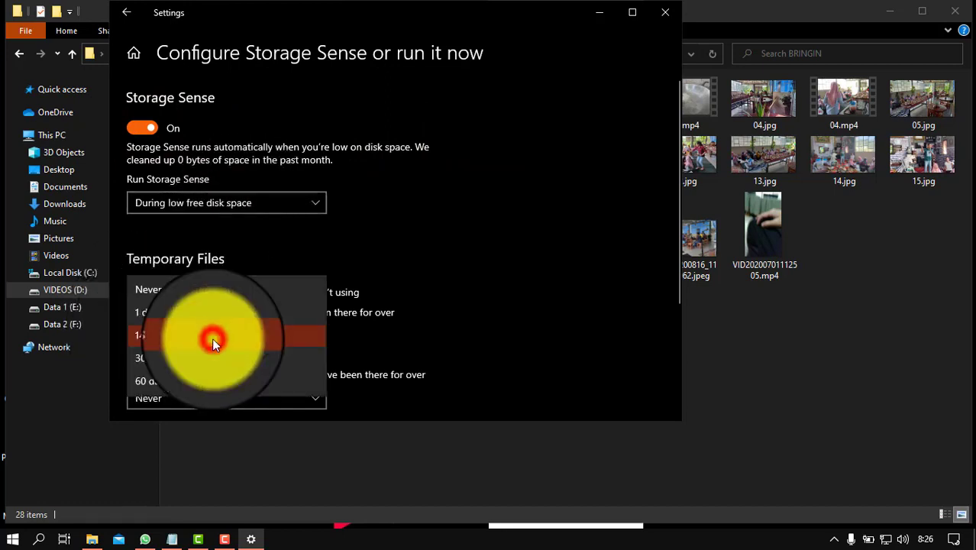
pyautogui.click(175, 357)
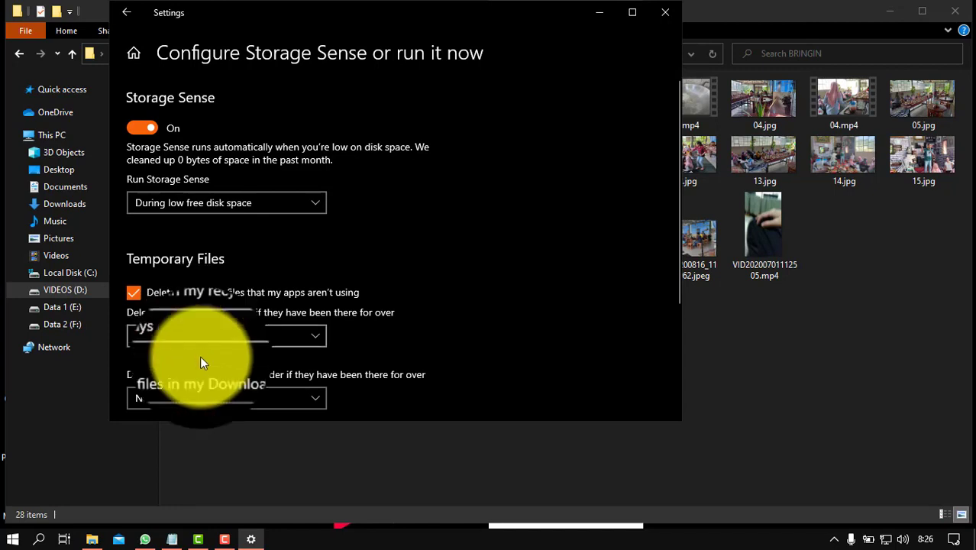
pyautogui.click(190, 401)
pyautogui.click(187, 401)
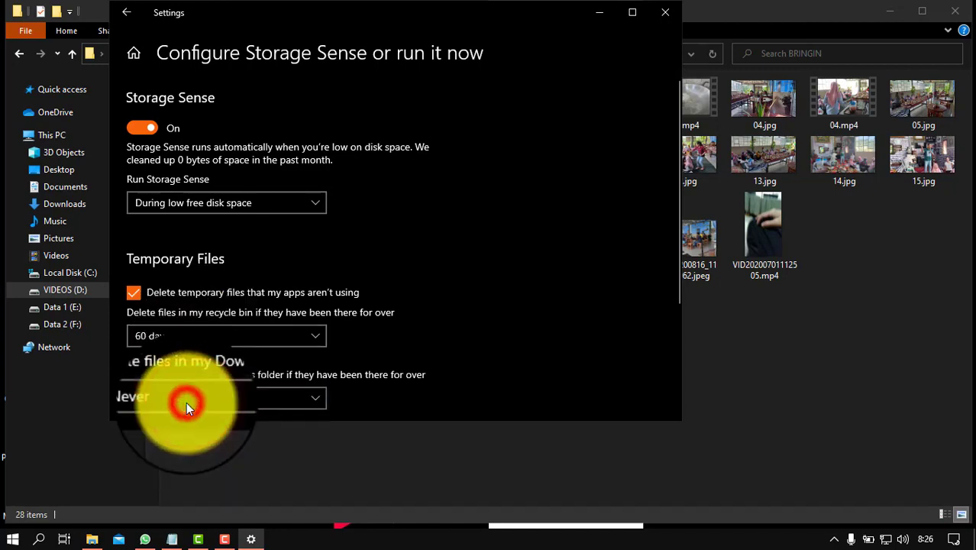
pyautogui.click(224, 336)
pyautogui.click(172, 286)
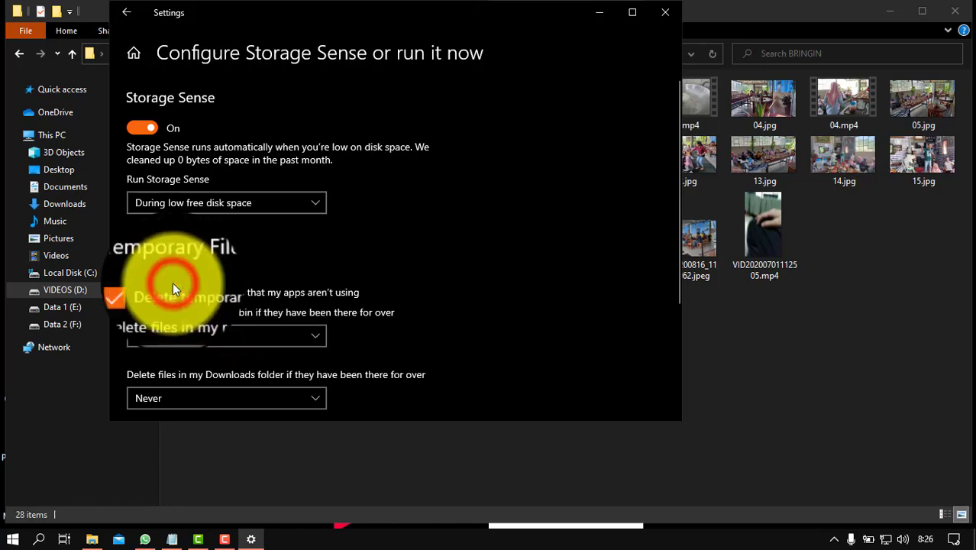
pyautogui.click(667, 11)
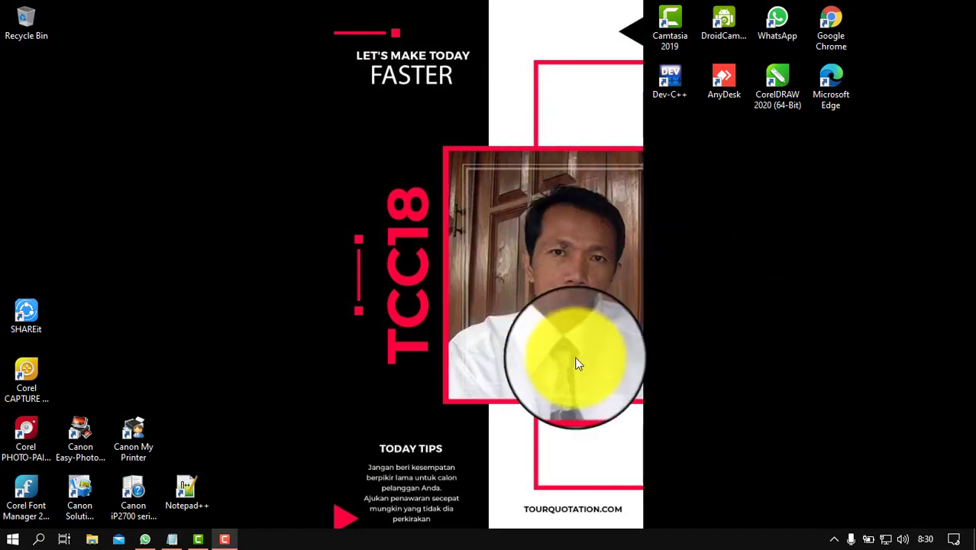
# Disable AnyDesk and Microsoft OneDrive as startup programs in Task Manager and close it.
pyautogui.rightClick(679, 543)
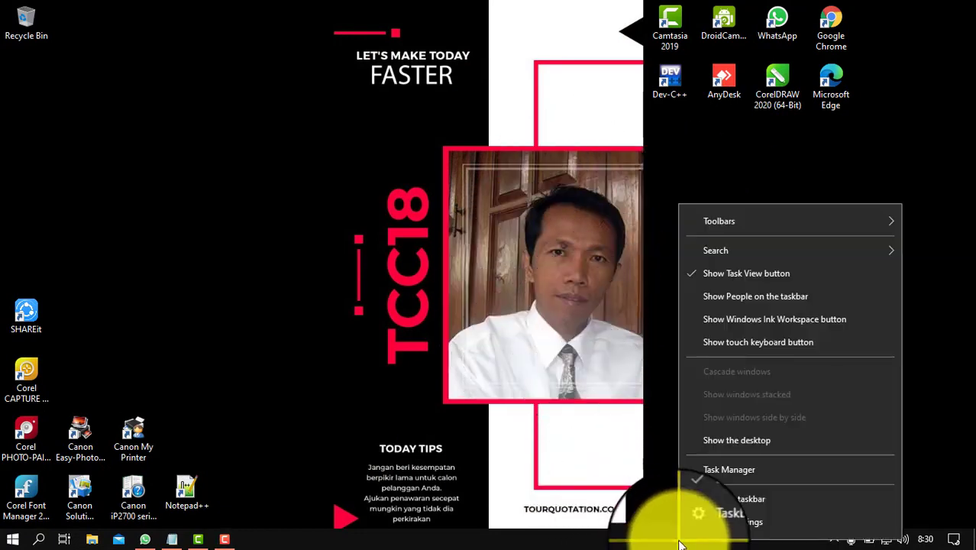
pyautogui.click(725, 475)
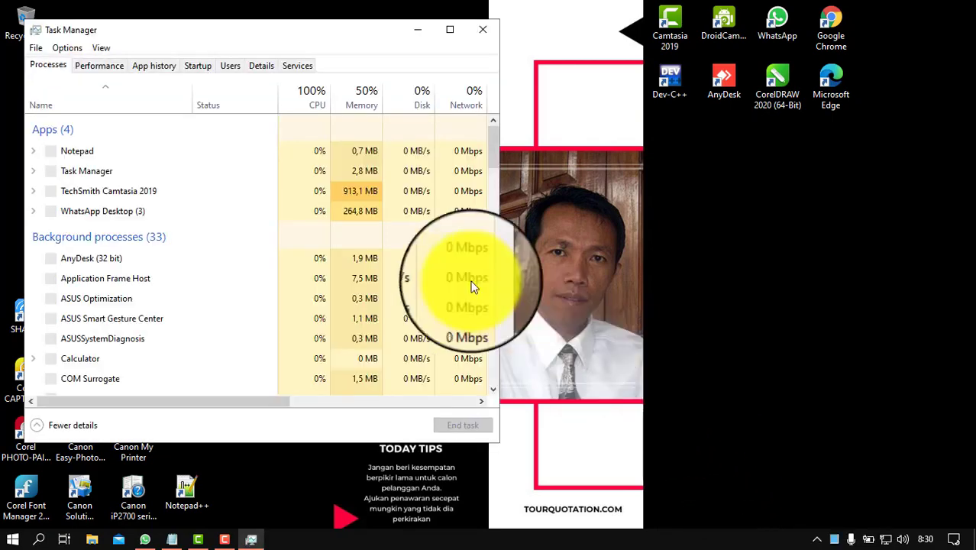
pyautogui.click(200, 66)
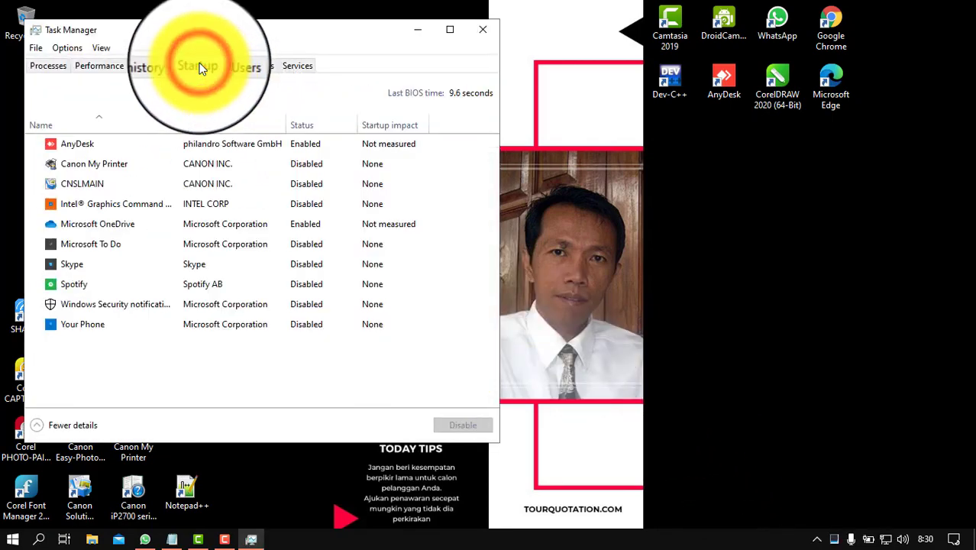
pyautogui.click(313, 147)
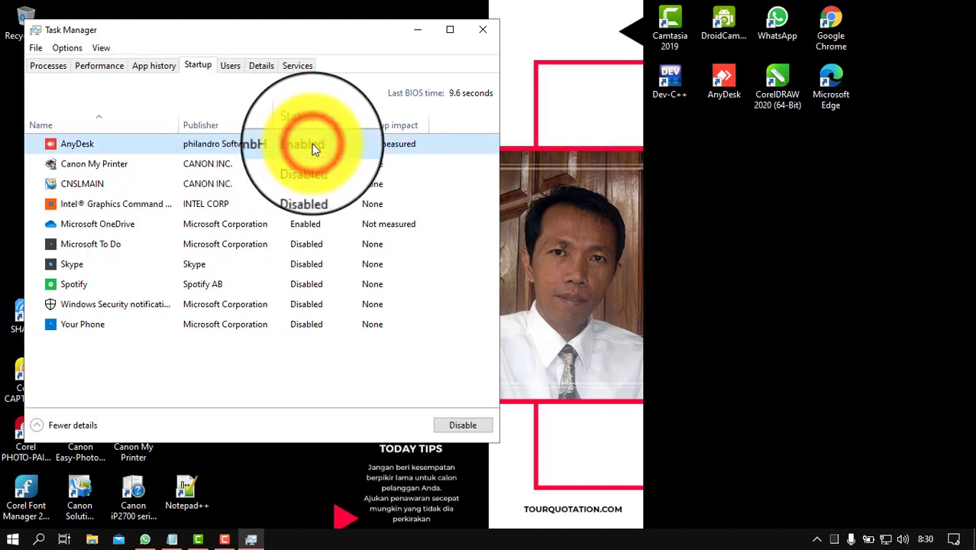
pyautogui.click(462, 425)
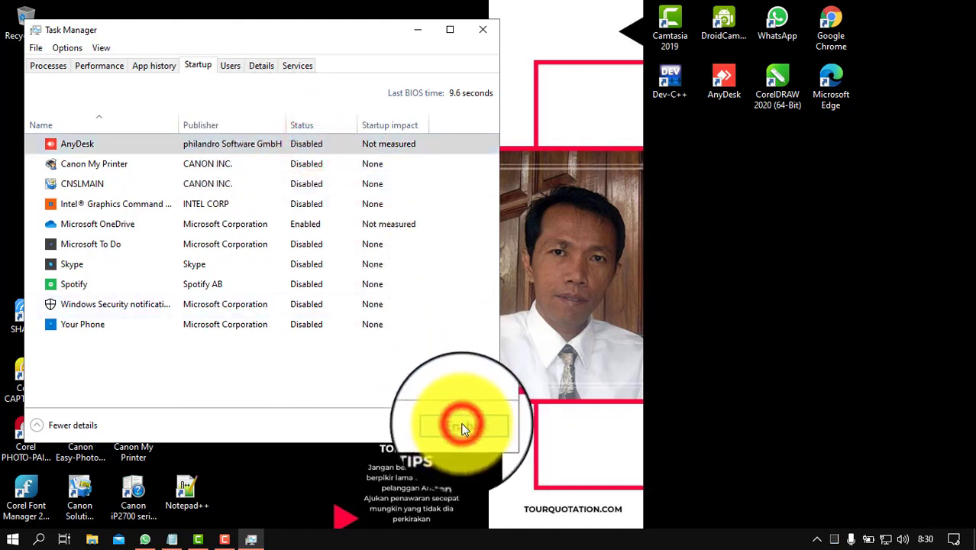
pyautogui.click(322, 223)
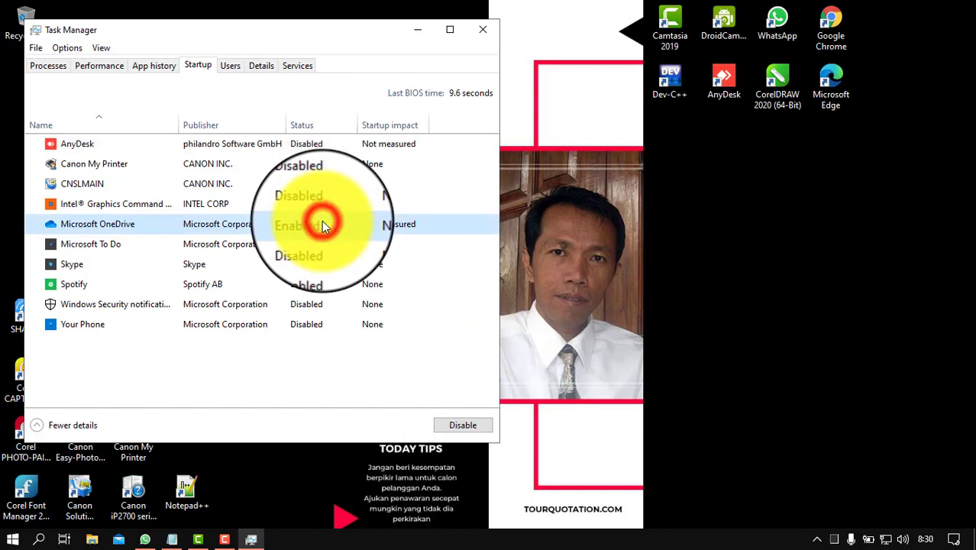
pyautogui.click(458, 426)
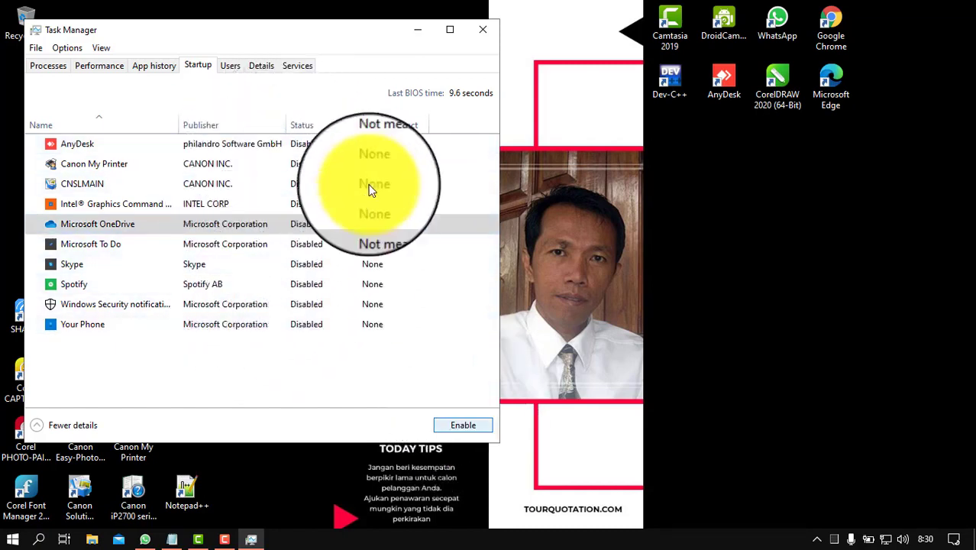
pyautogui.click(483, 32)
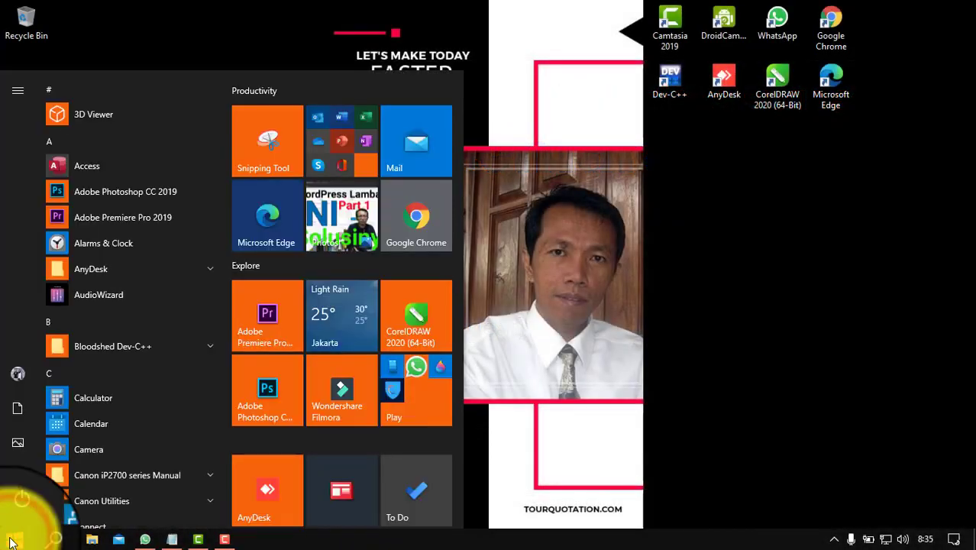
# Turn off notifications from apps and other senders in the Notifications & actions settings, look through the sender list and close Settings.
pyautogui.click(20, 472)
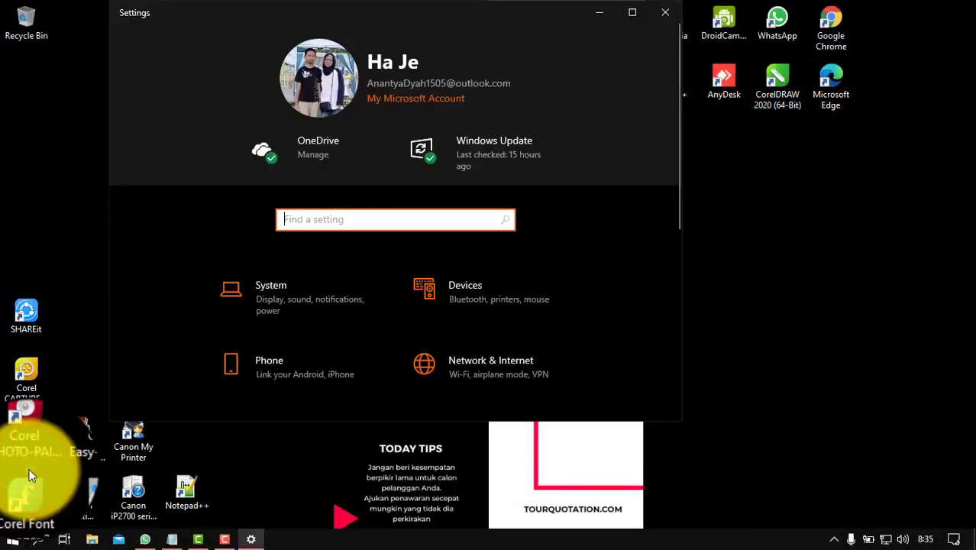
pyautogui.click(296, 300)
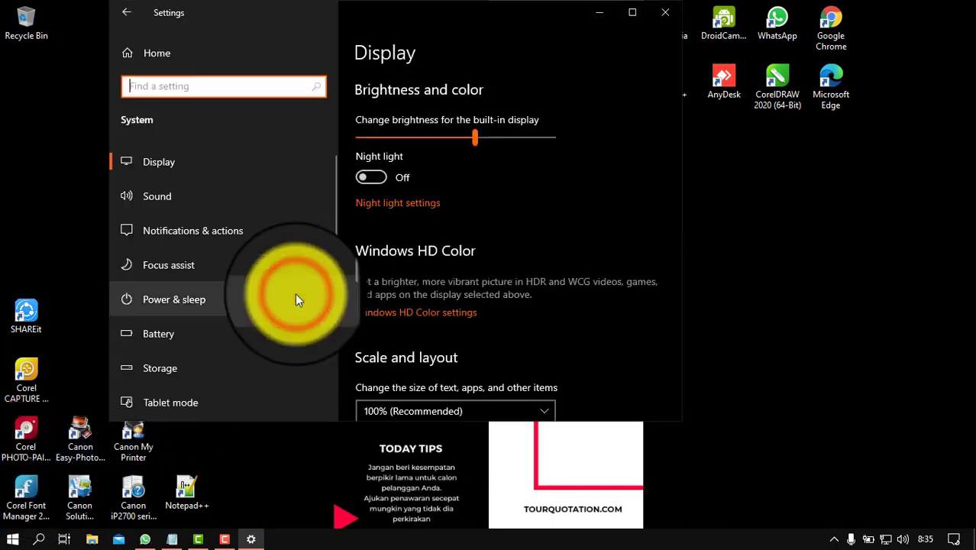
pyautogui.click(213, 235)
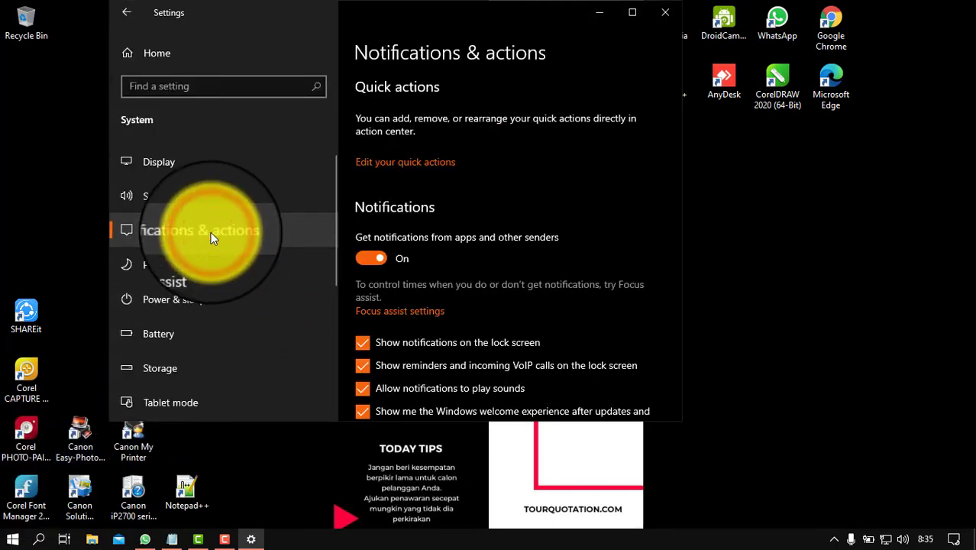
pyautogui.click(361, 258)
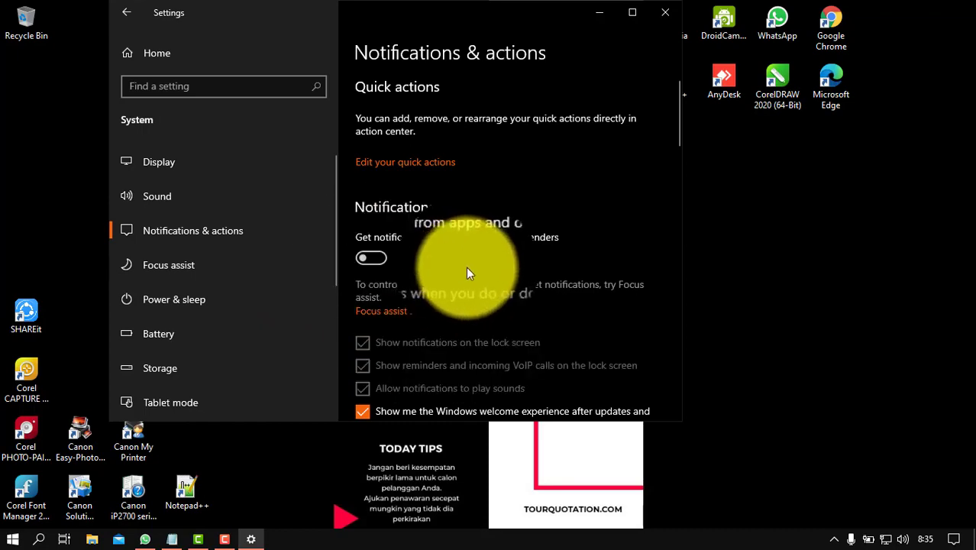
pyautogui.scroll(-6, 466, 268)
pyautogui.scroll(-1, 469, 274)
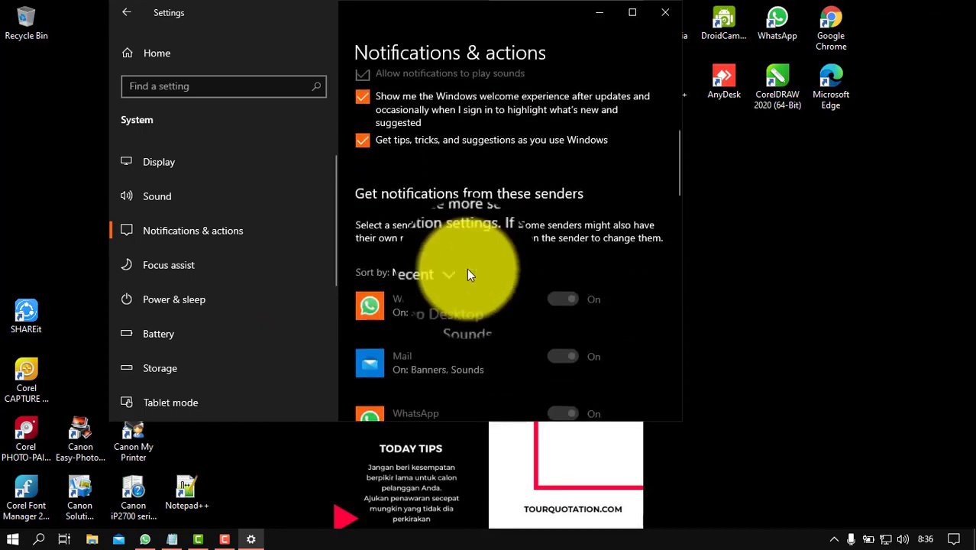
pyautogui.scroll(-9, 468, 274)
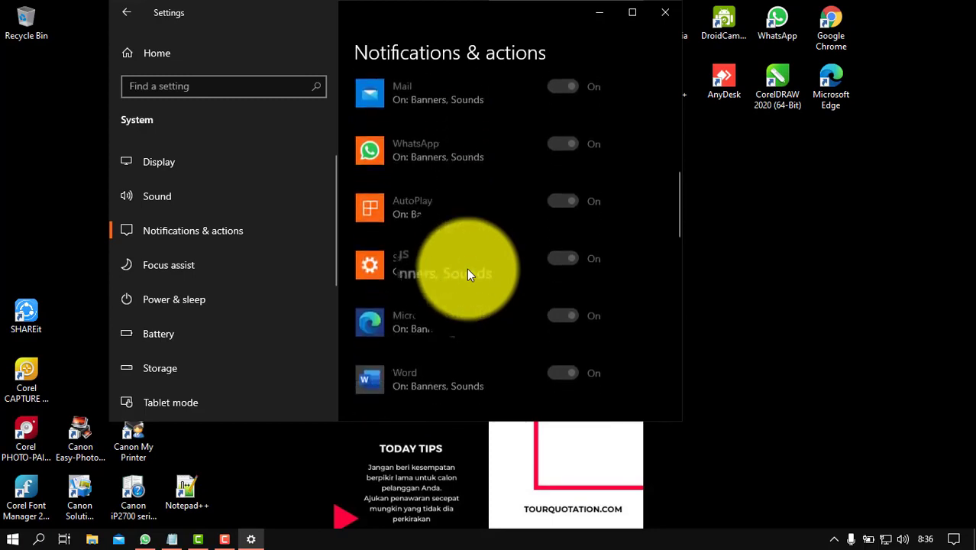
pyautogui.scroll(-9, 468, 272)
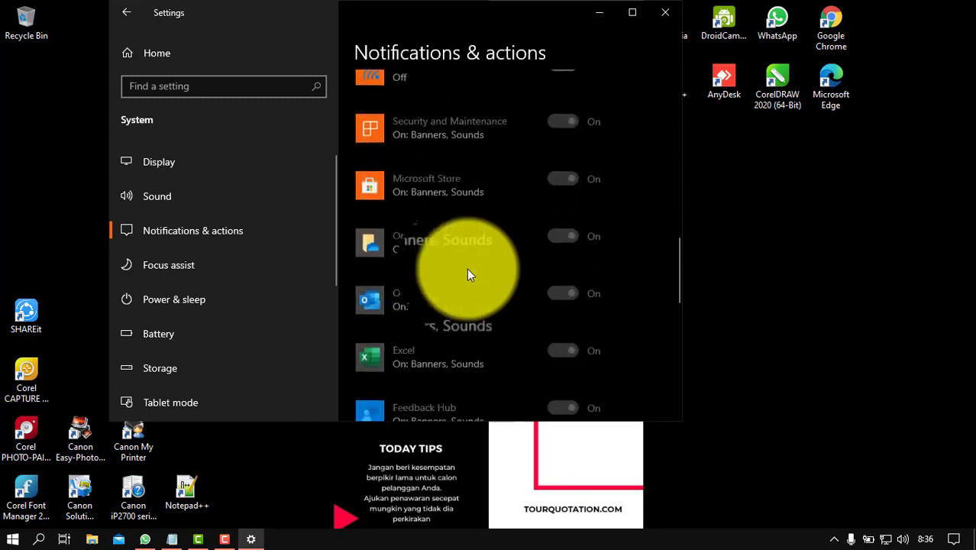
pyautogui.scroll(-10, 469, 274)
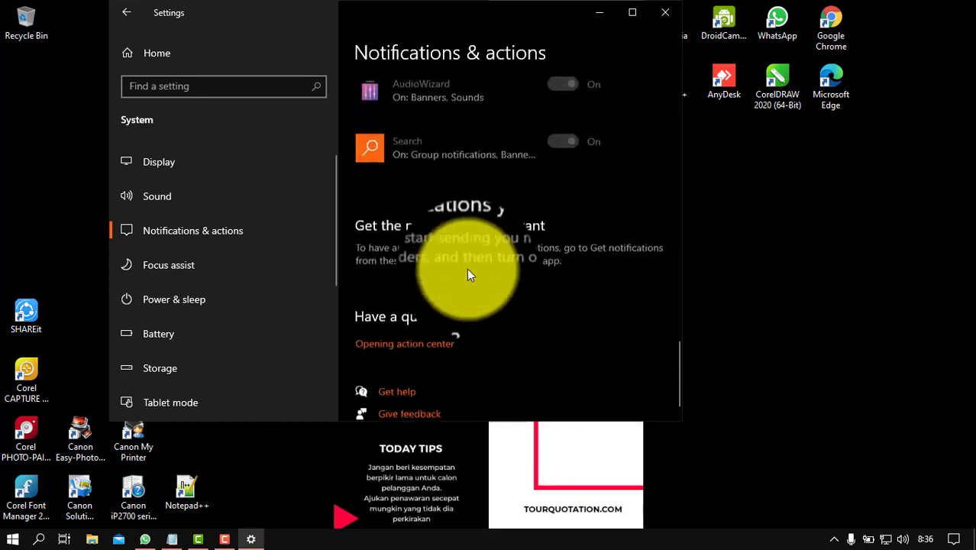
pyautogui.scroll(20, 467, 269)
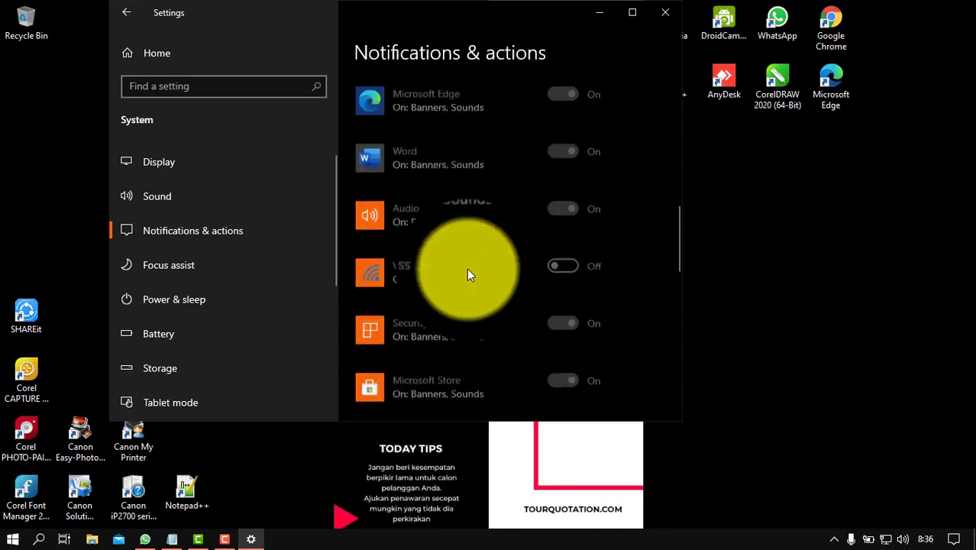
pyautogui.click(664, 14)
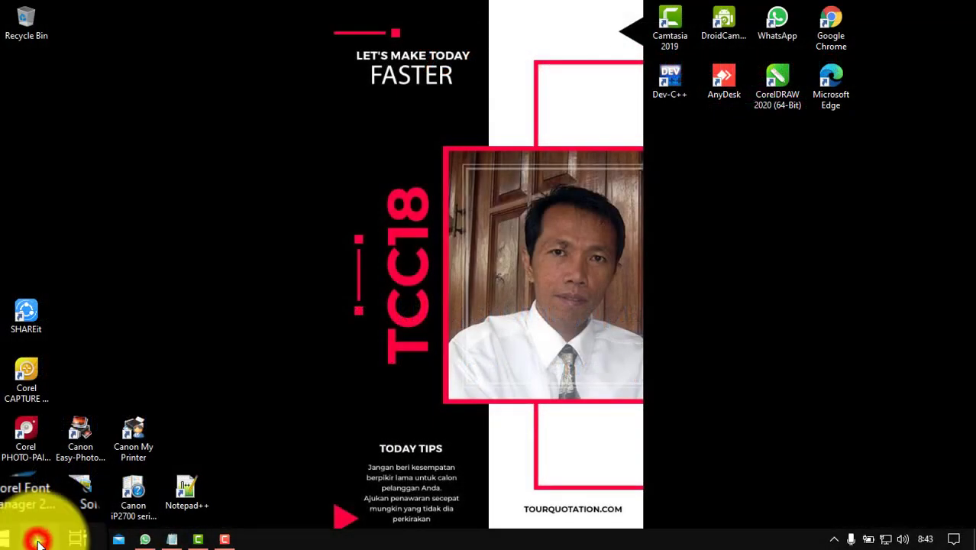
# Open the Balanced power plan's settings from Control Panel's Power Options and set the plugged-in sleep time to 30 minutes.
pyautogui.click(42, 538)
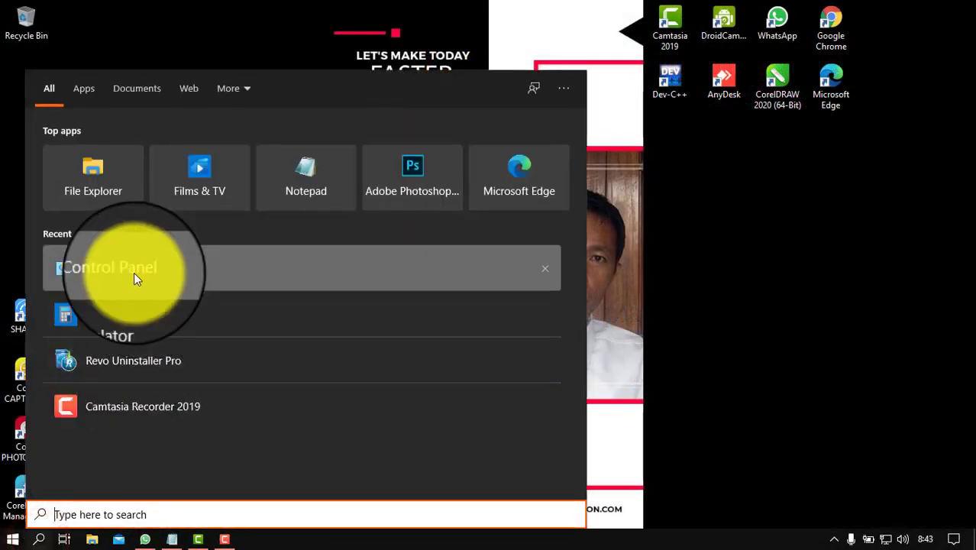
pyautogui.click(134, 272)
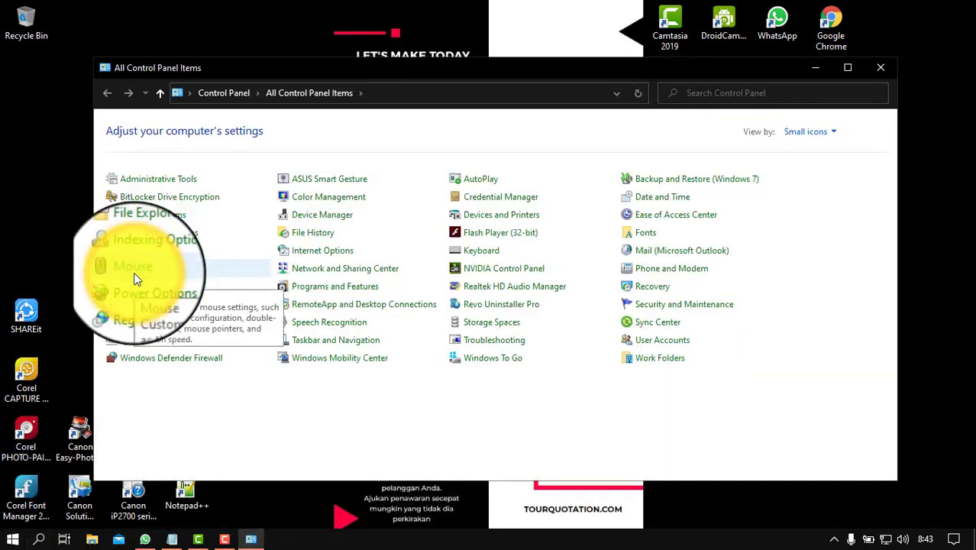
pyautogui.click(208, 284)
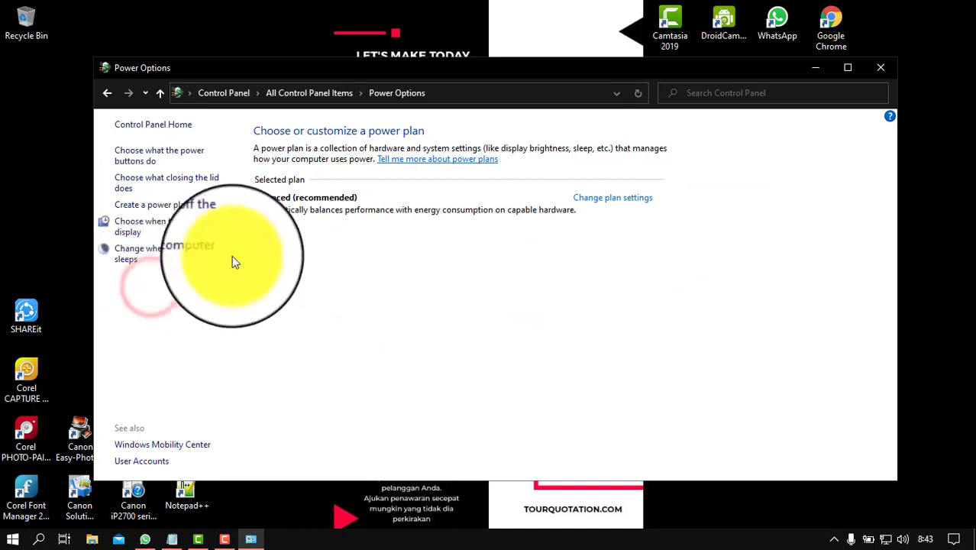
pyautogui.click(607, 205)
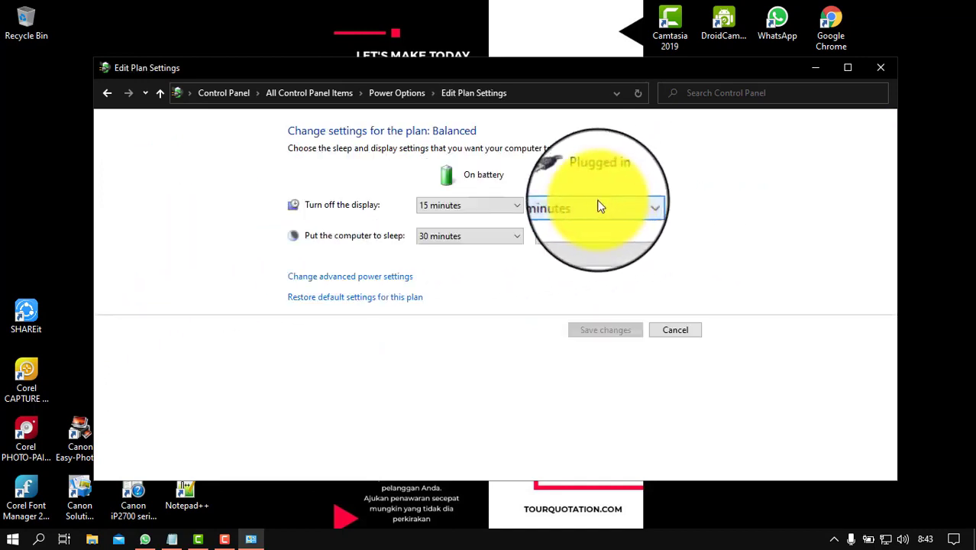
pyautogui.click(637, 236)
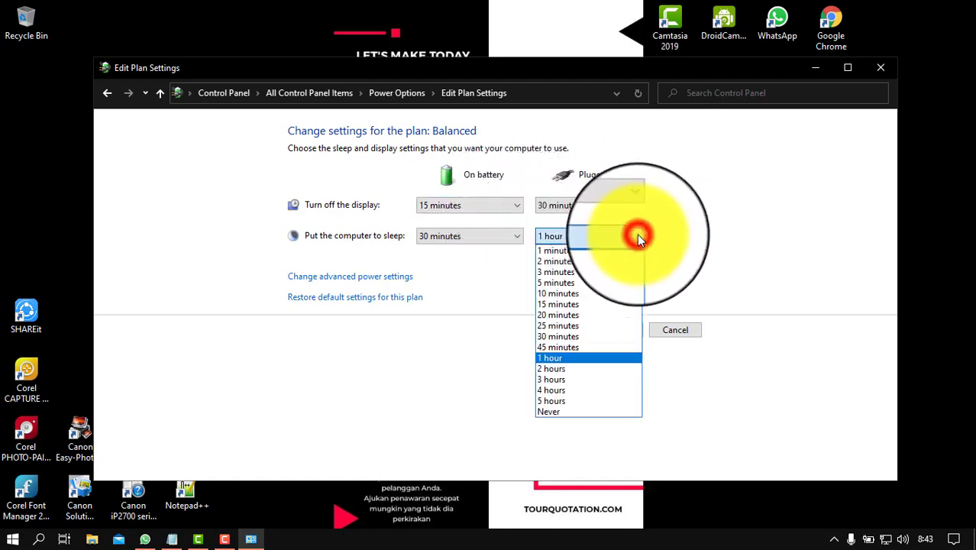
pyautogui.click(544, 338)
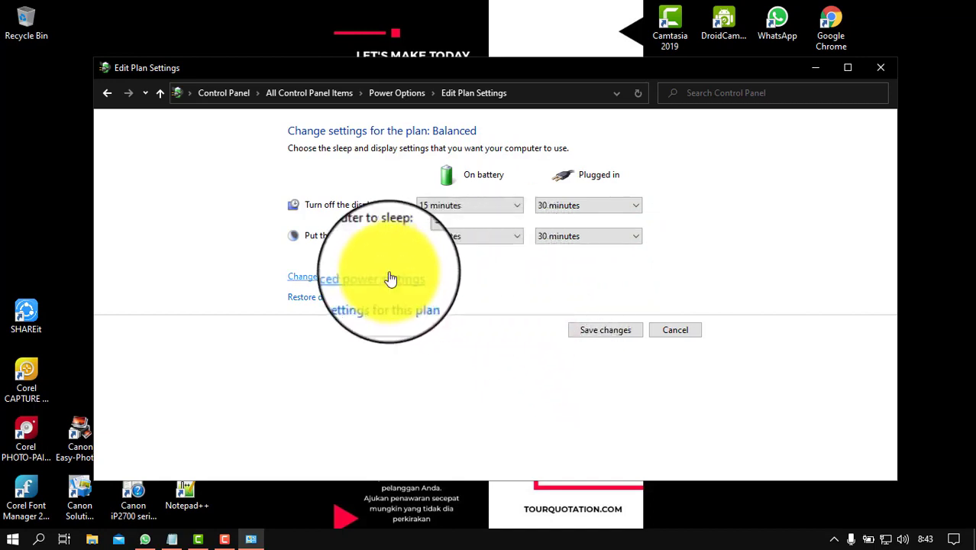
# Open the advanced power settings, keep Balanced as the active plan, save the plan changes and close Power Options.
pyautogui.click(367, 284)
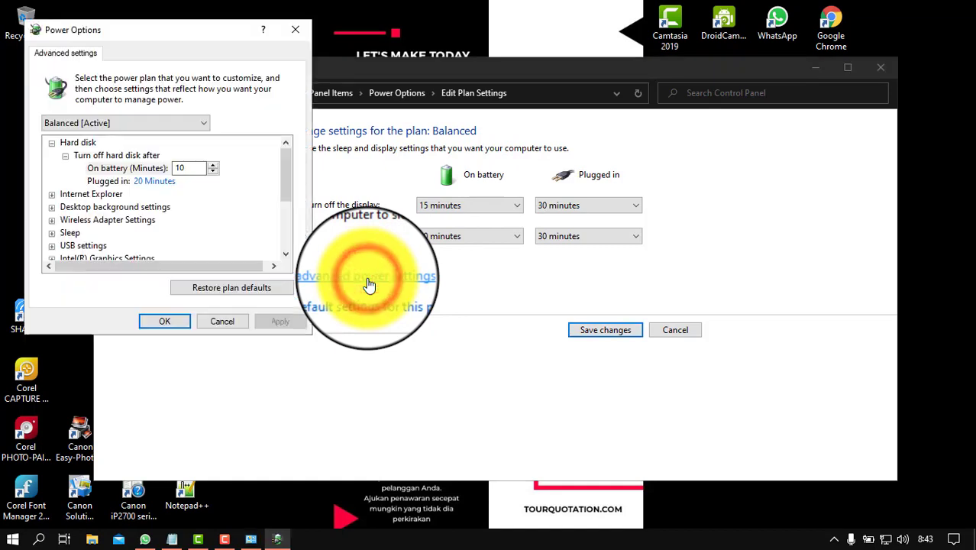
pyautogui.click(88, 127)
pyautogui.click(88, 127)
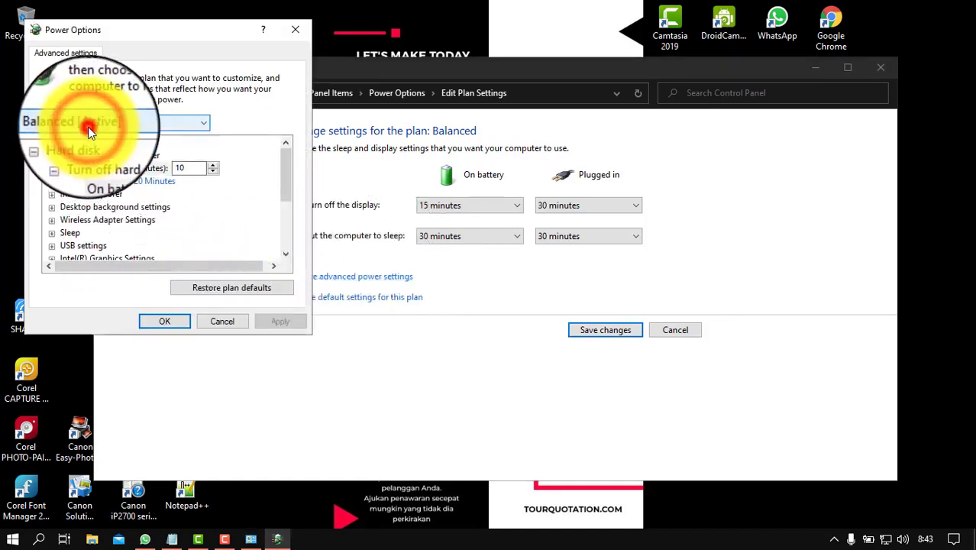
pyautogui.click(164, 321)
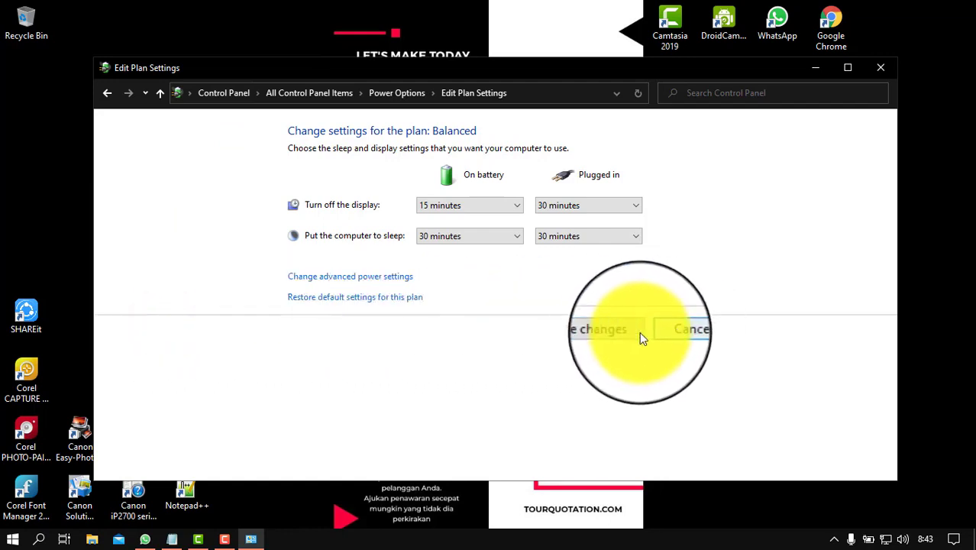
pyautogui.click(605, 334)
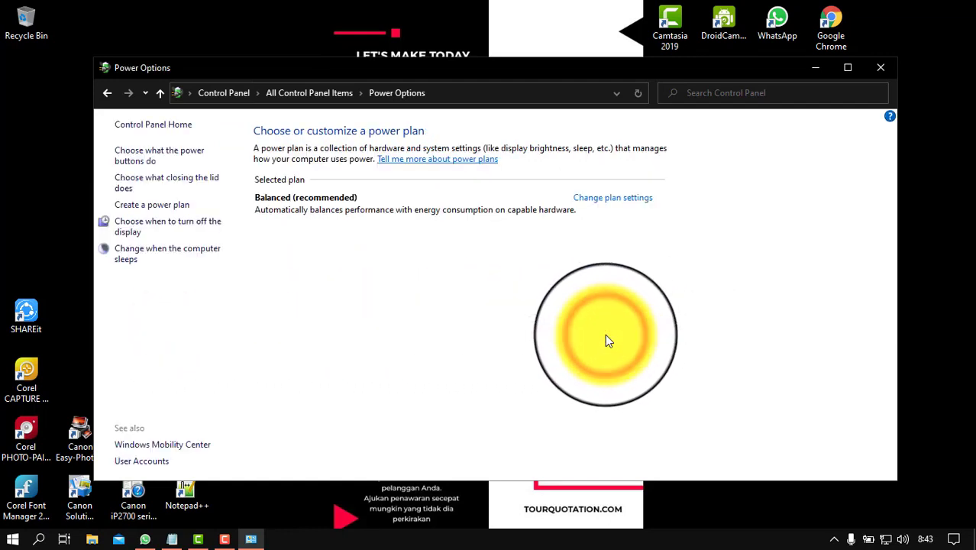
pyautogui.click(878, 68)
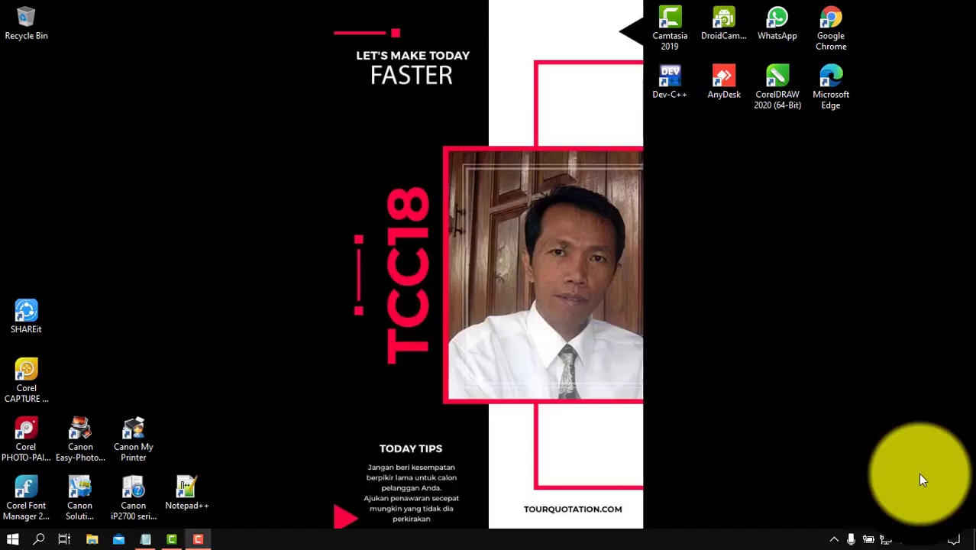
# Open Task Manager and look through the background processes and their memory use.
pyautogui.rightClick(684, 545)
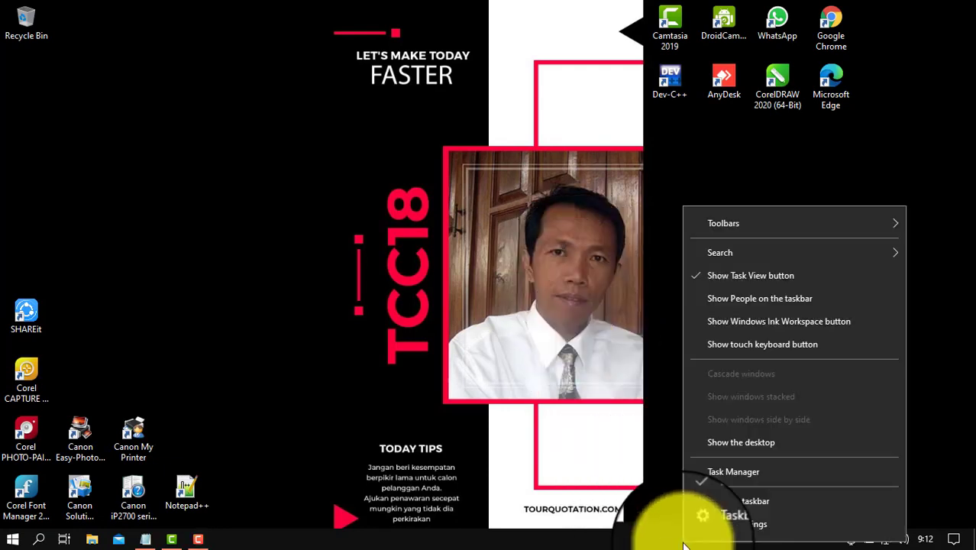
pyautogui.click(734, 472)
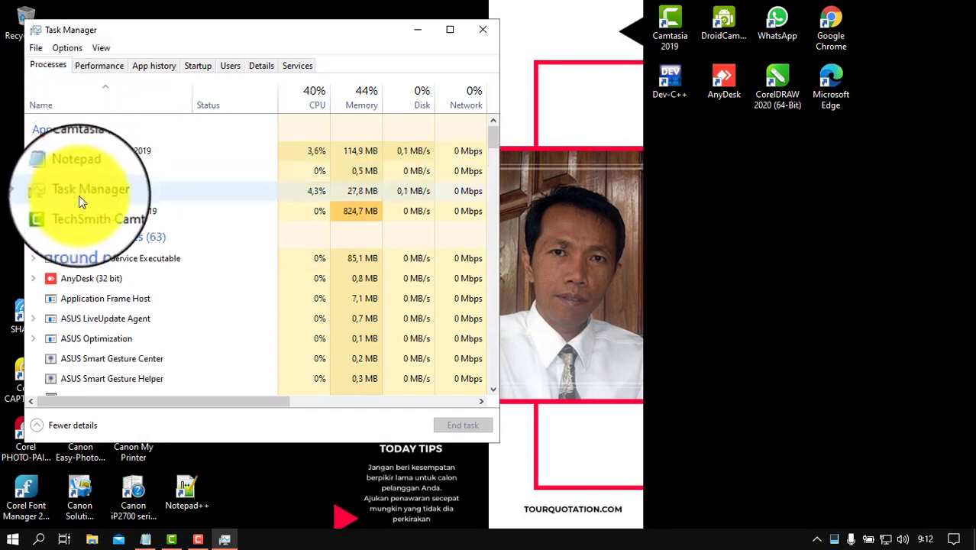
pyautogui.click(88, 281)
pyautogui.scroll(-2, 88, 285)
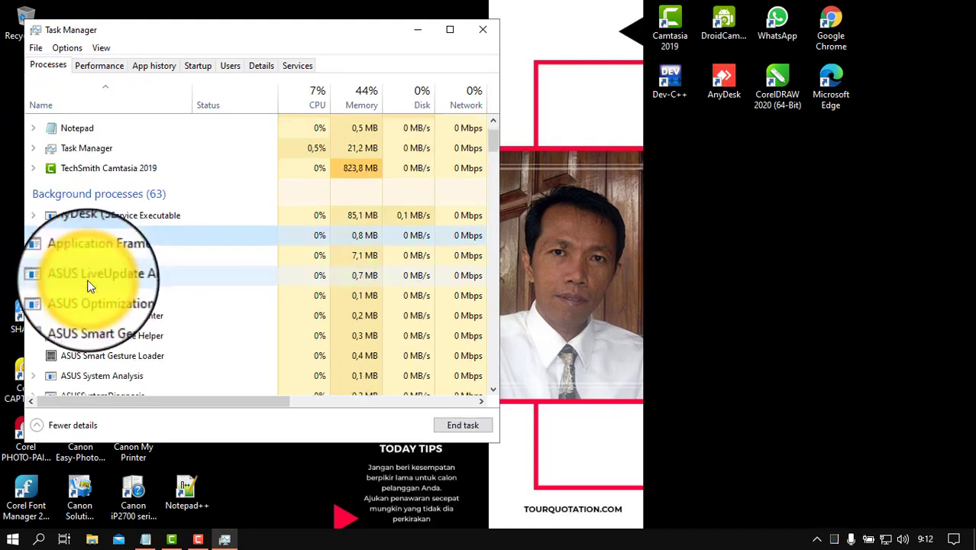
pyautogui.scroll(-3, 88, 284)
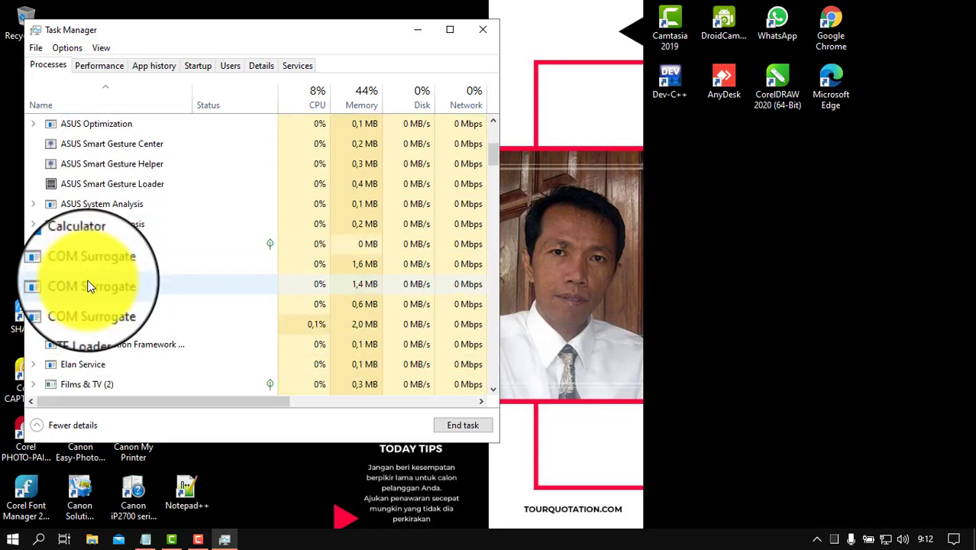
pyautogui.scroll(-3, 87, 284)
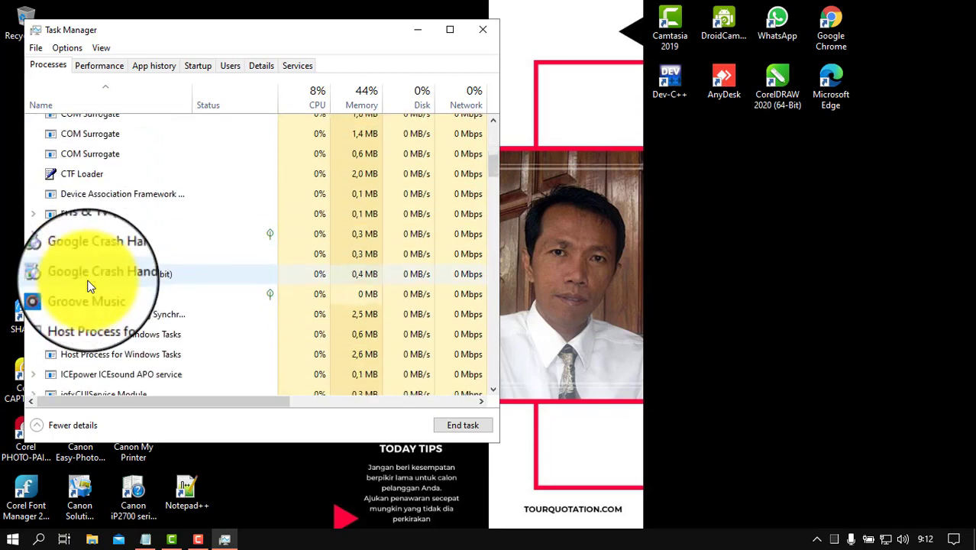
pyautogui.scroll(-5, 88, 288)
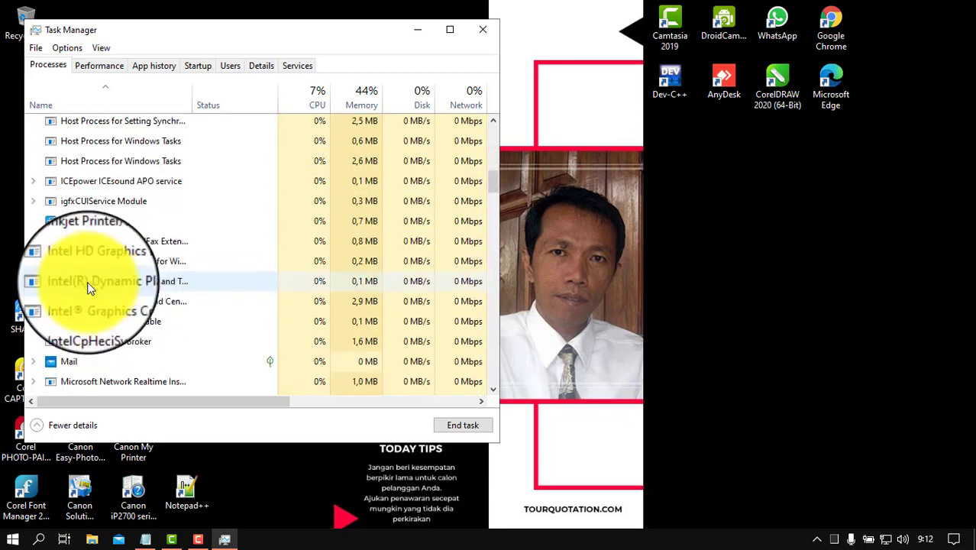
pyautogui.scroll(-4, 88, 288)
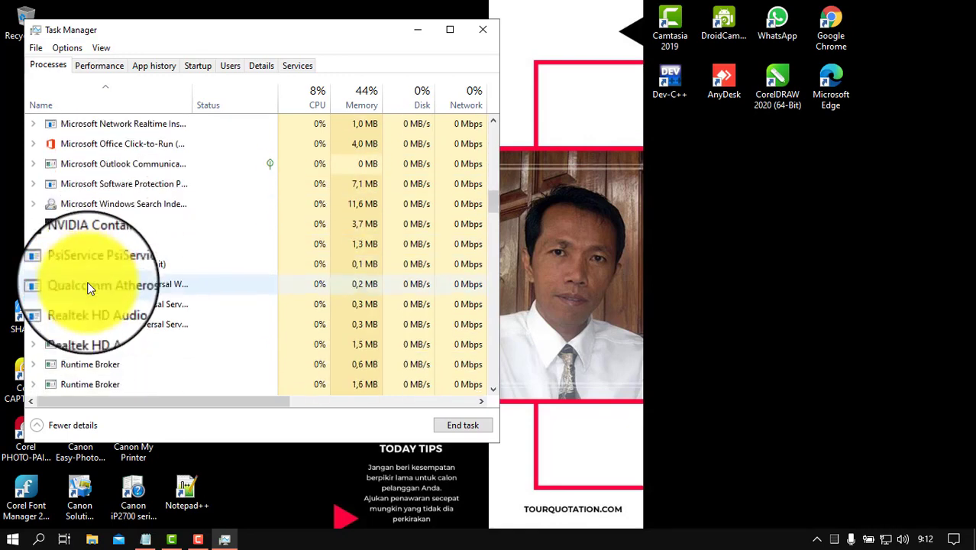
pyautogui.scroll(-2, 87, 288)
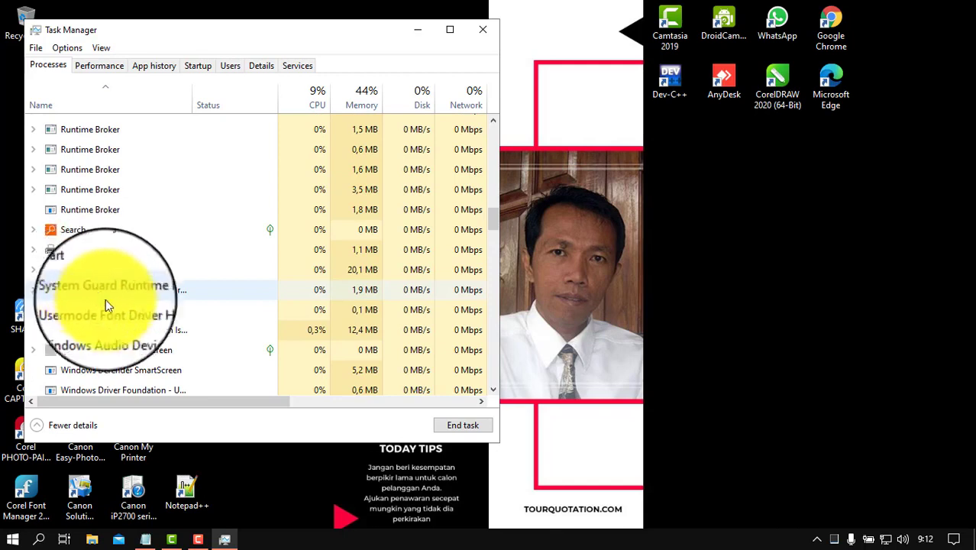
# End the Start background process and close Task Manager.
pyautogui.click(109, 334)
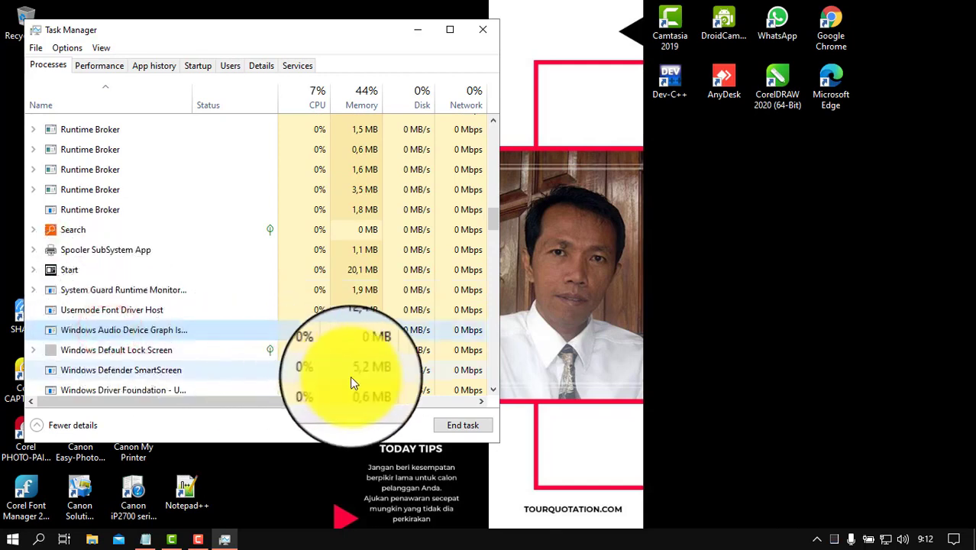
pyautogui.click(118, 269)
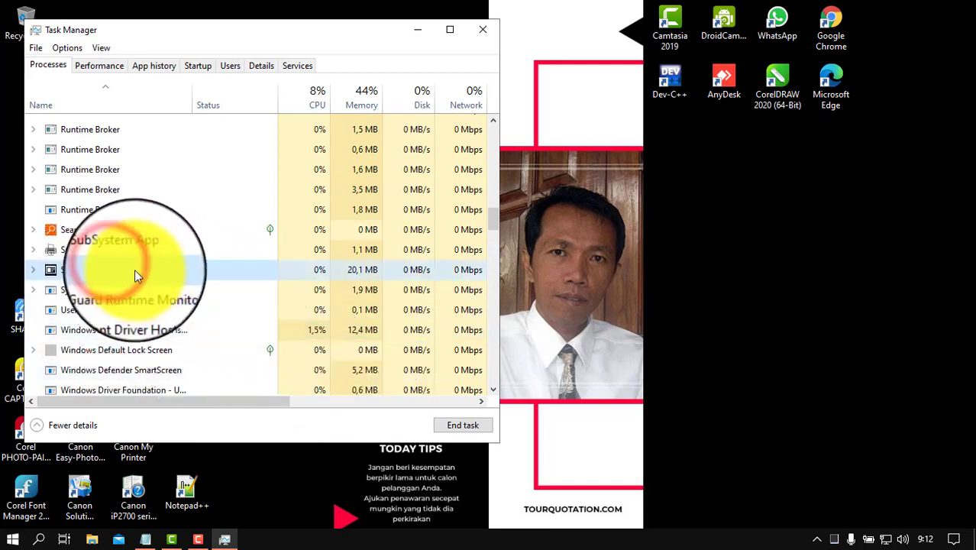
pyautogui.click(460, 428)
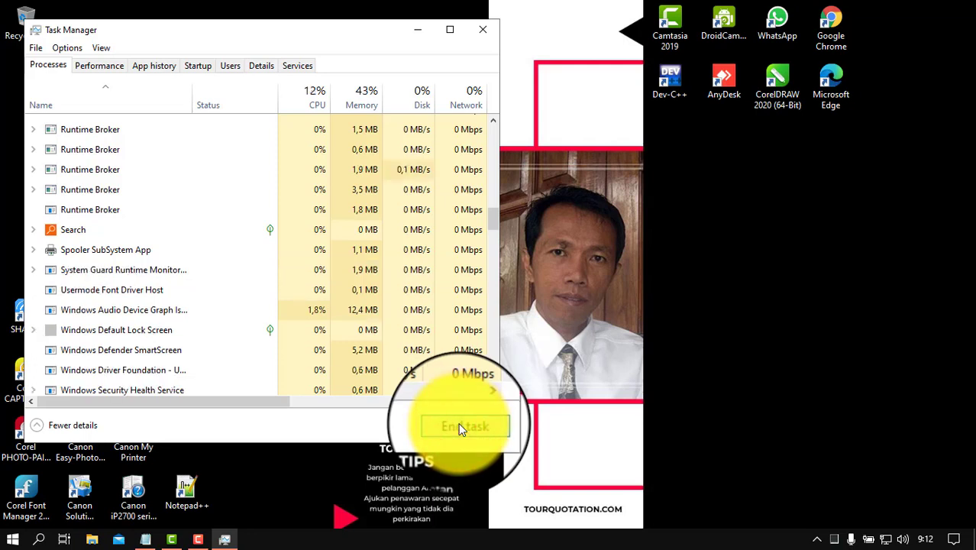
pyautogui.click(482, 32)
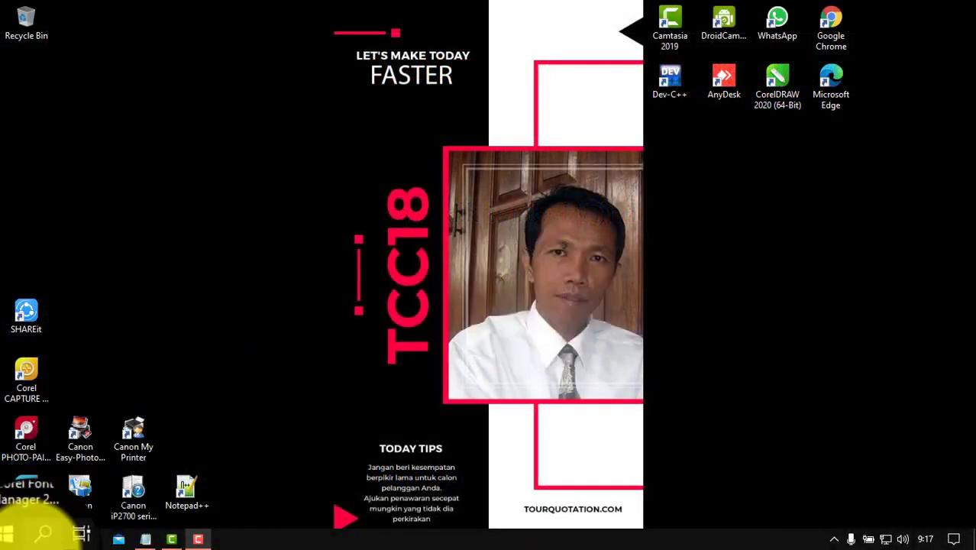
# Open Virus & threat protection in Windows Security from the Update & Security settings.
pyautogui.click(11, 536)
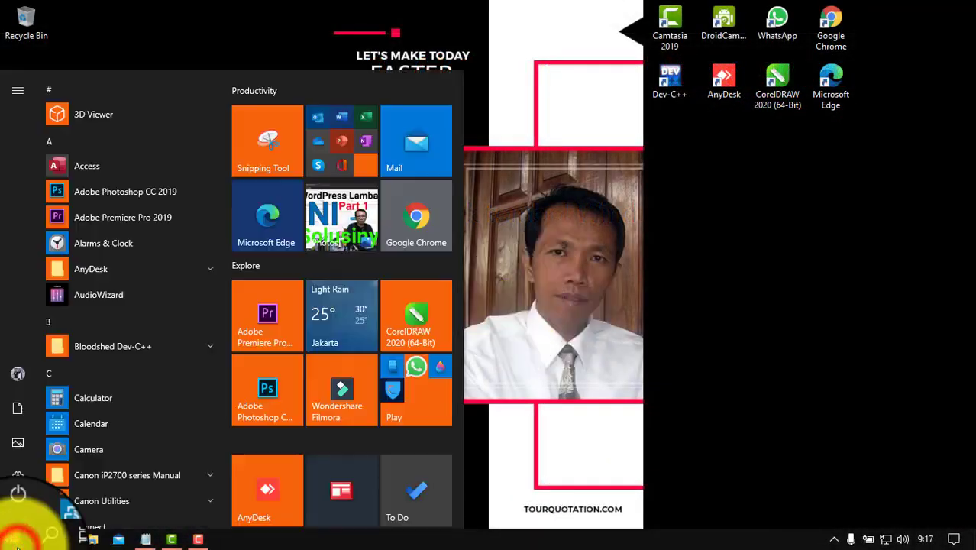
pyautogui.click(17, 481)
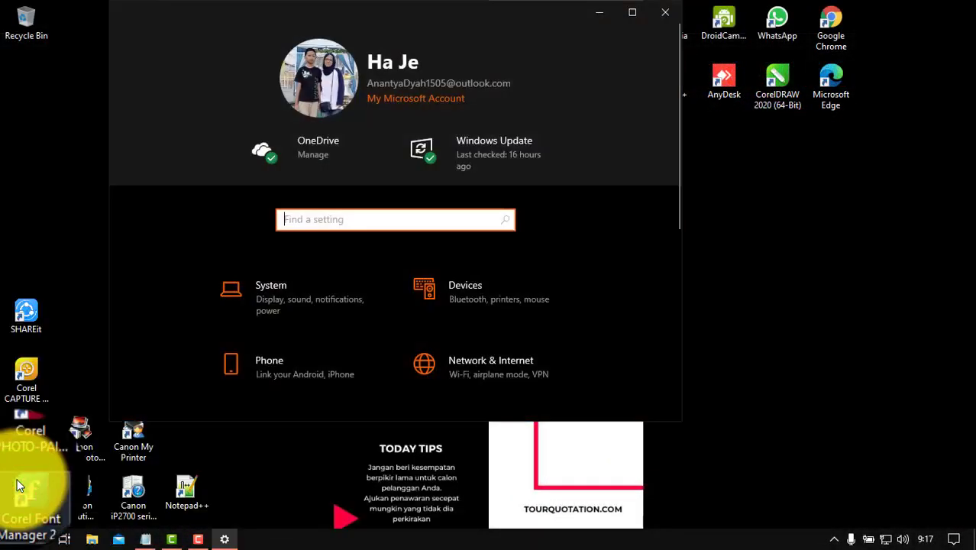
pyautogui.scroll(-5, 363, 302)
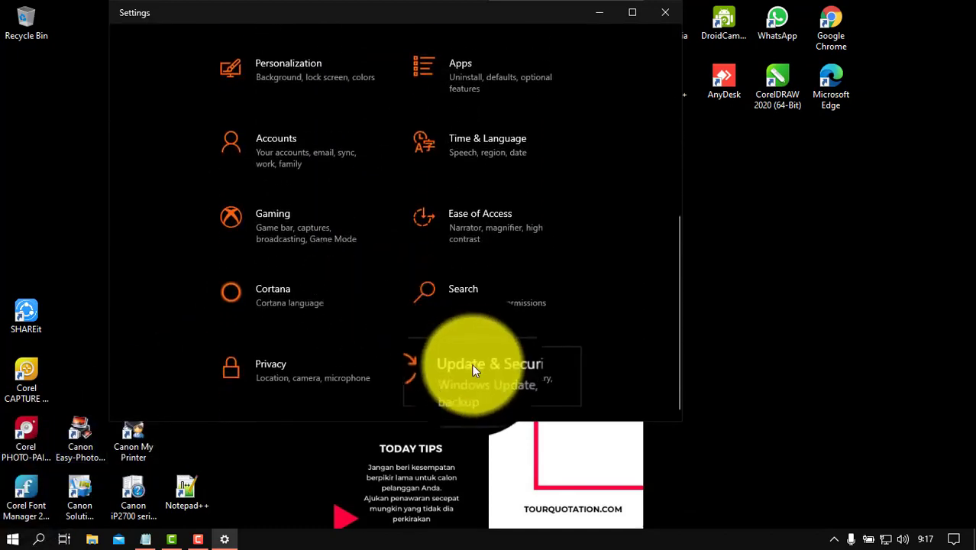
pyautogui.click(471, 370)
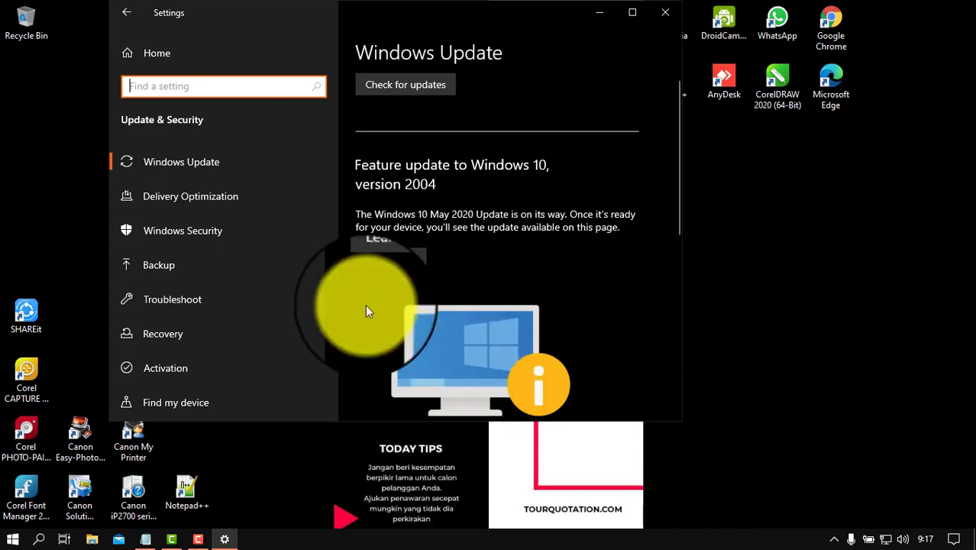
pyautogui.click(169, 236)
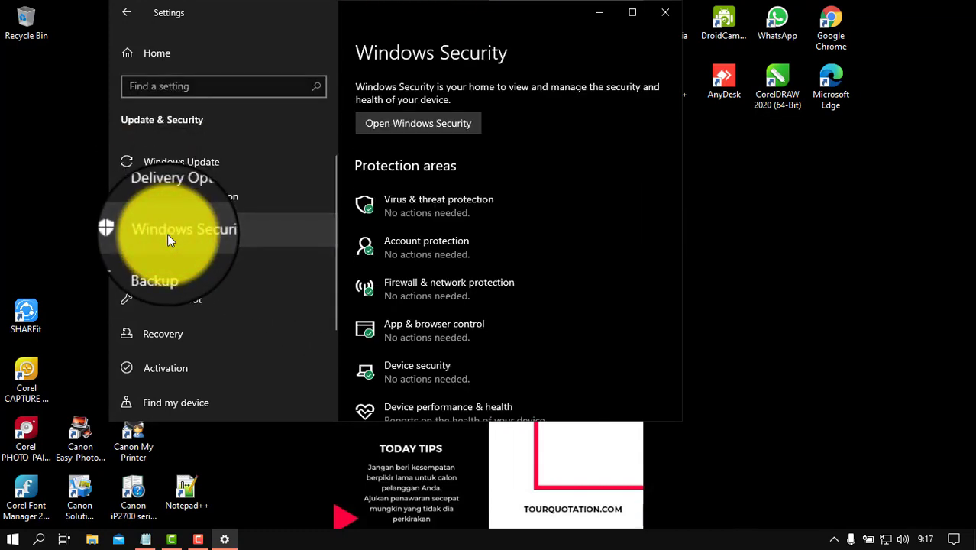
pyautogui.click(427, 205)
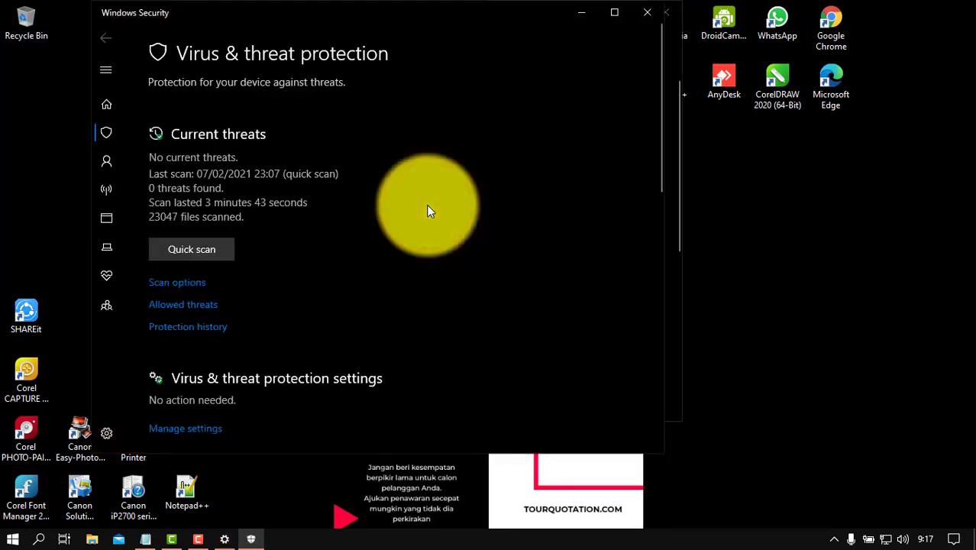
# Examine the virus & threat protection settings, from real-time protection down to exclusions and notifications, and close Windows Security.
pyautogui.scroll(-2, 203, 279)
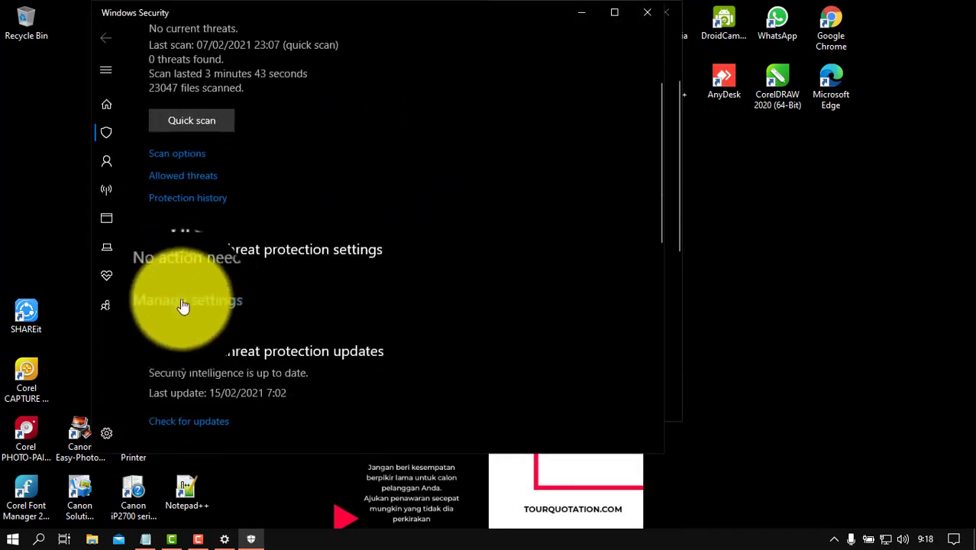
pyautogui.click(185, 301)
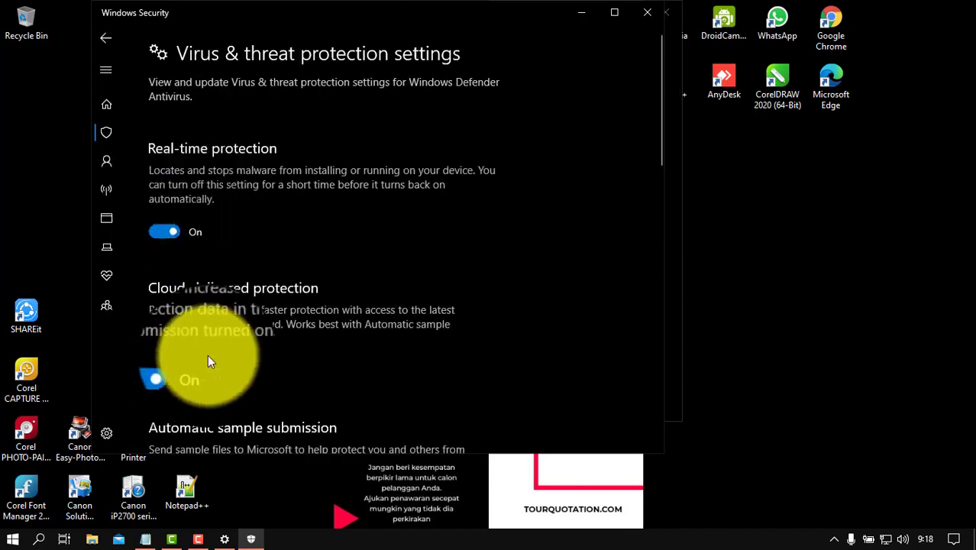
pyautogui.scroll(-3, 208, 354)
pyautogui.click(162, 260)
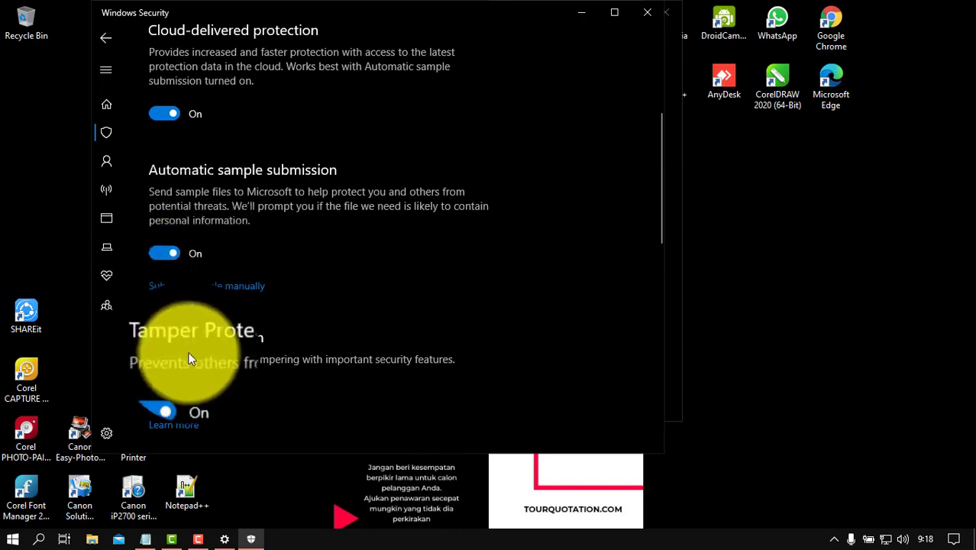
pyautogui.scroll(-2, 191, 348)
pyautogui.scroll(-3, 210, 284)
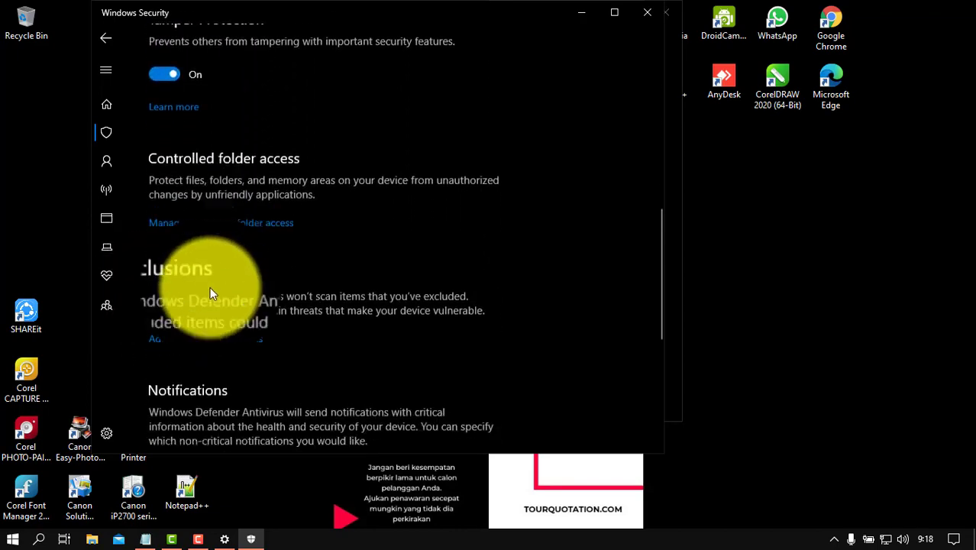
pyautogui.scroll(-5, 159, 307)
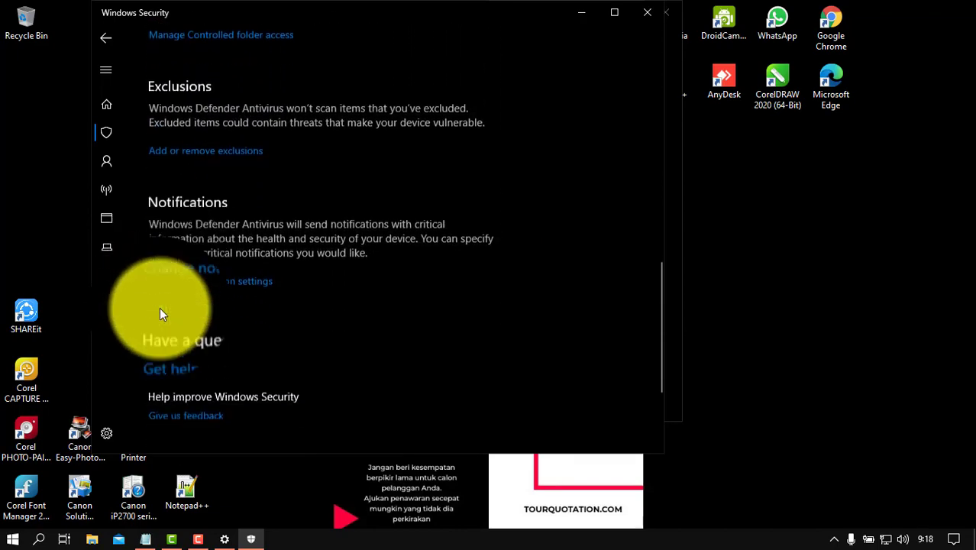
pyautogui.click(647, 12)
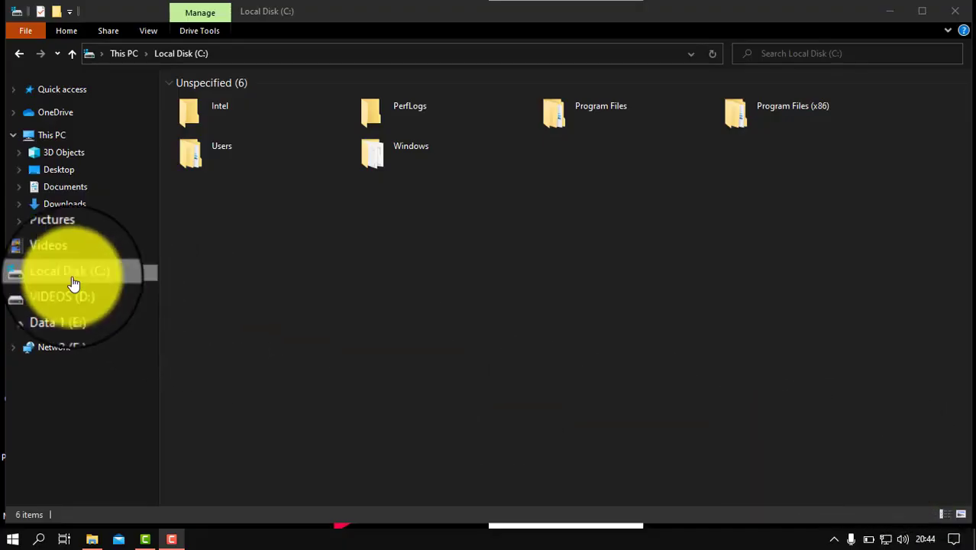
# Start Disk Cleanup for Local Disk (C:) from the drive's properties.
pyautogui.rightClick(72, 276)
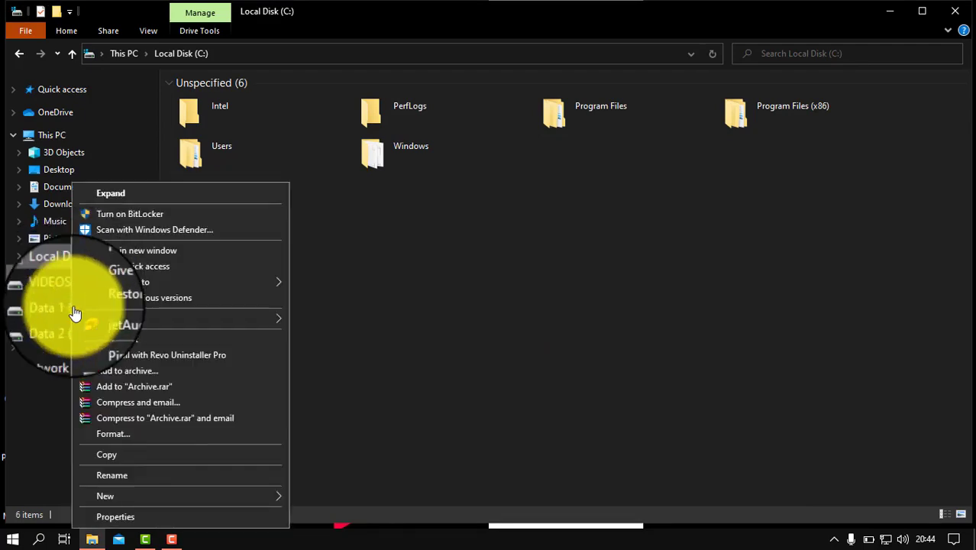
pyautogui.click(109, 517)
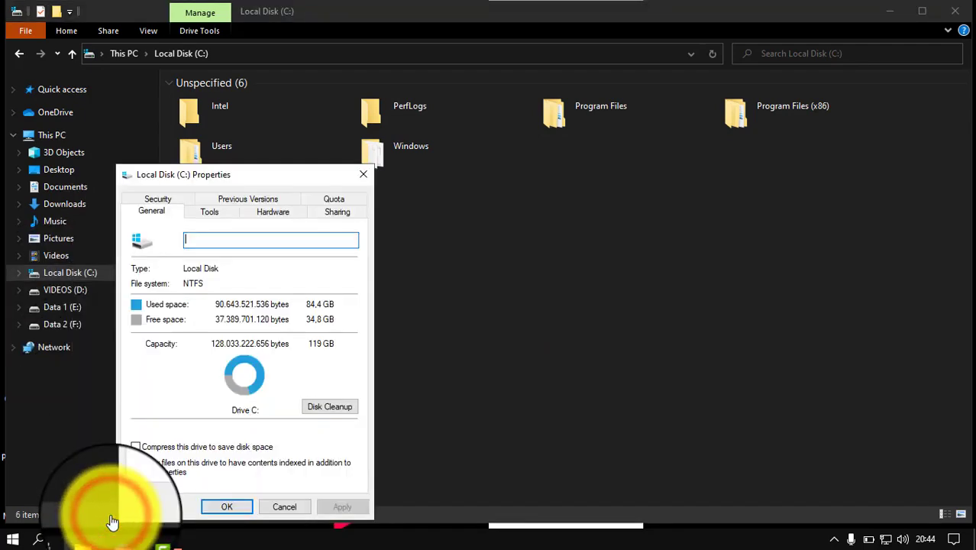
pyautogui.click(326, 410)
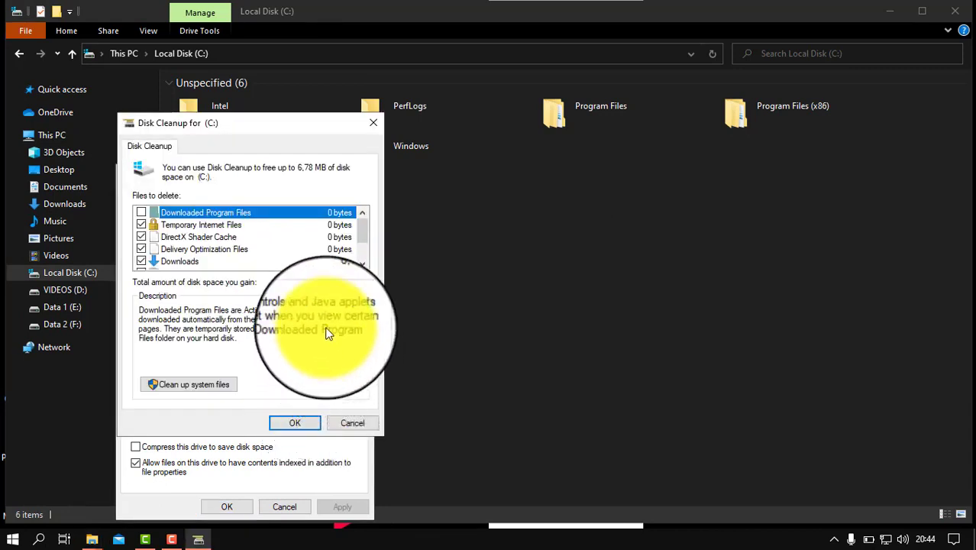
# Check which file categories are selected for deletion on drive C: and extend the cleanup to system files.
pyautogui.click(363, 232)
pyautogui.moveTo(363, 231); pyautogui.dragTo(361, 209)
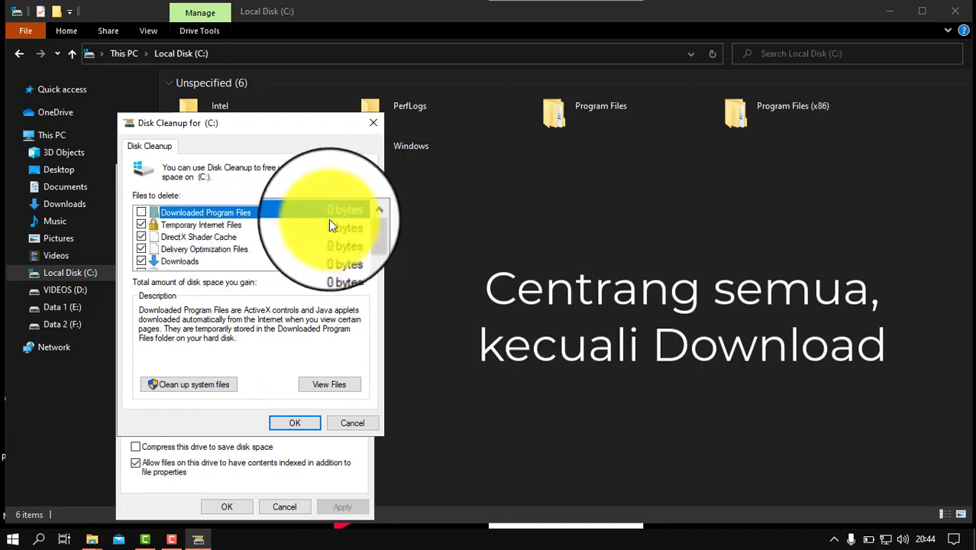
pyautogui.scroll(-1, 140, 231)
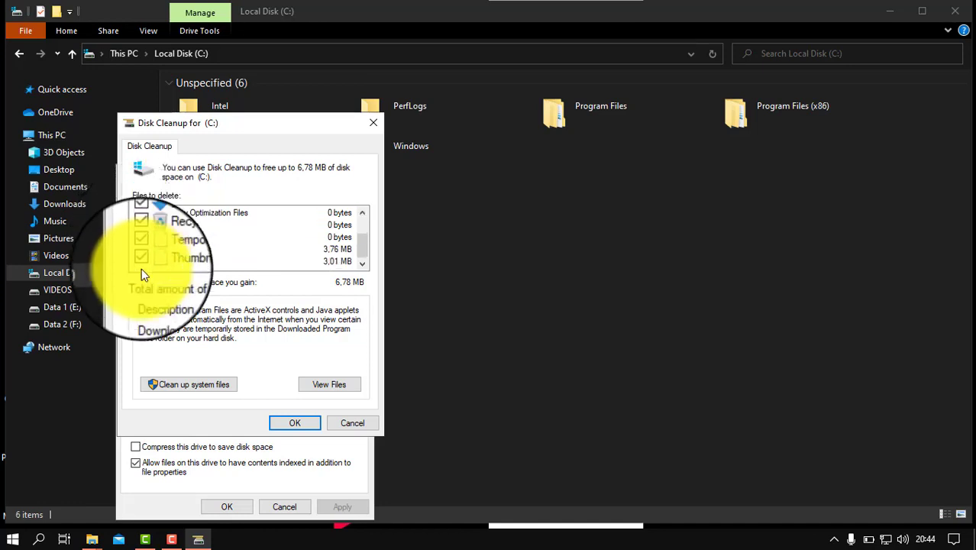
pyautogui.click(179, 394)
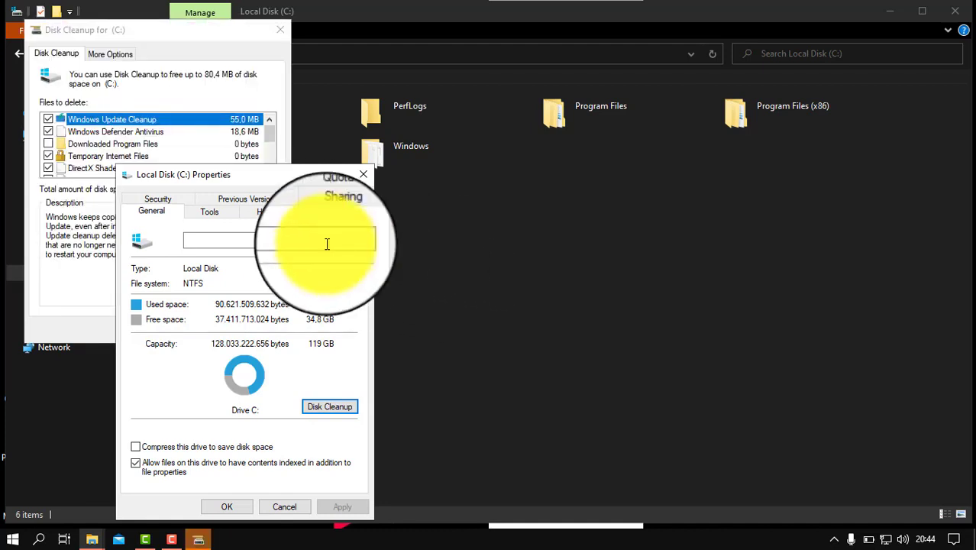
# Review the remaining file categories, permanently delete the selected files from drive C:, and close the drive's properties.
pyautogui.moveTo(293, 172); pyautogui.dragTo(508, 181)
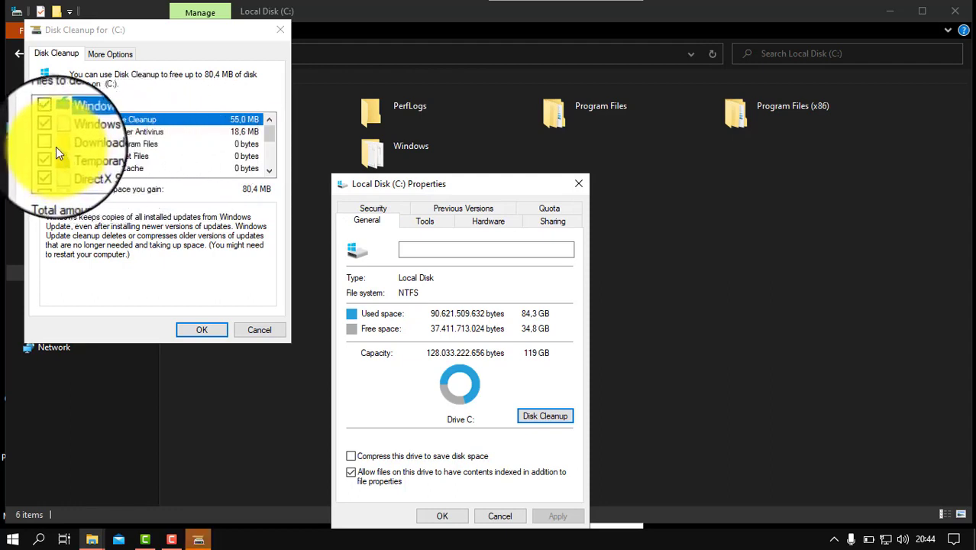
pyautogui.moveTo(270, 140); pyautogui.dragTo(269, 165)
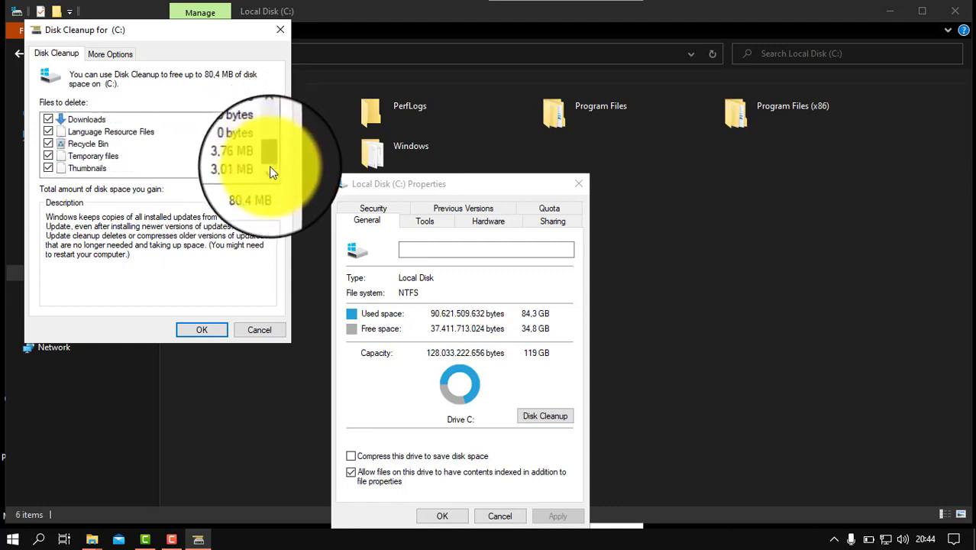
pyautogui.click(205, 330)
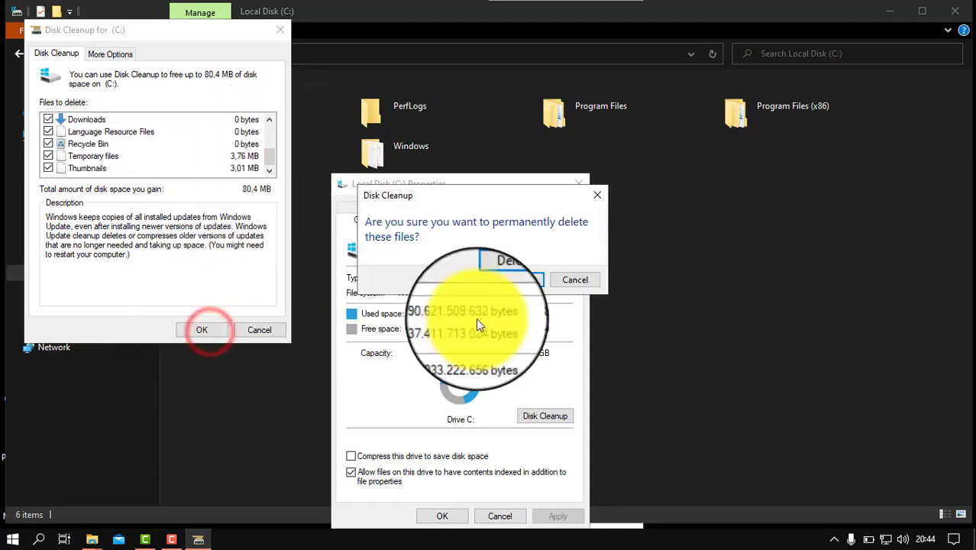
pyautogui.click(516, 285)
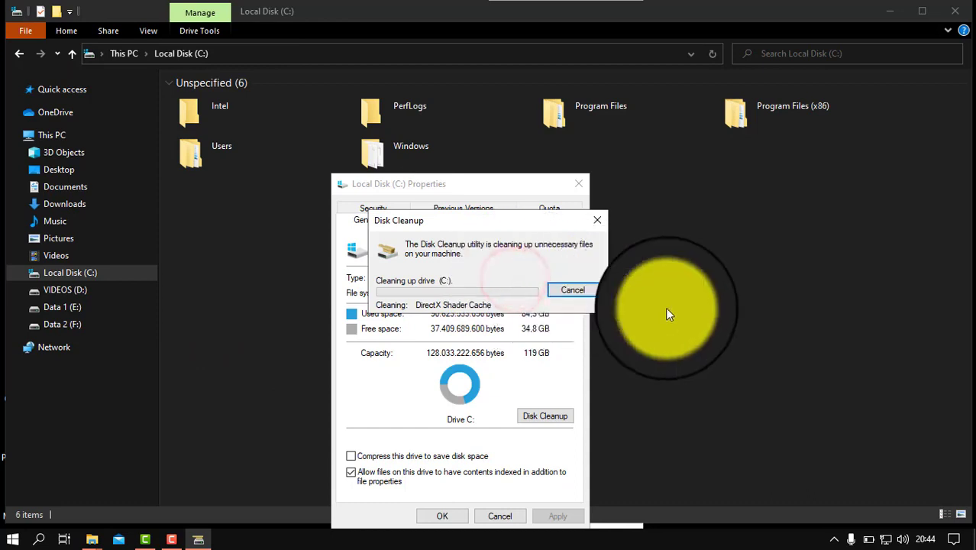
pyautogui.moveTo(508, 226); pyautogui.dragTo(659, 213)
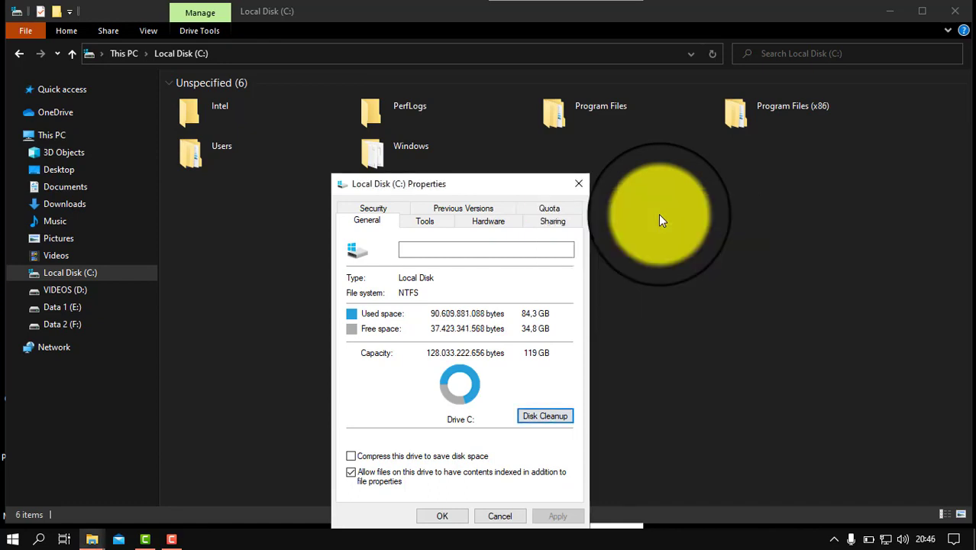
pyautogui.click(440, 516)
pyautogui.rightClick(388, 305)
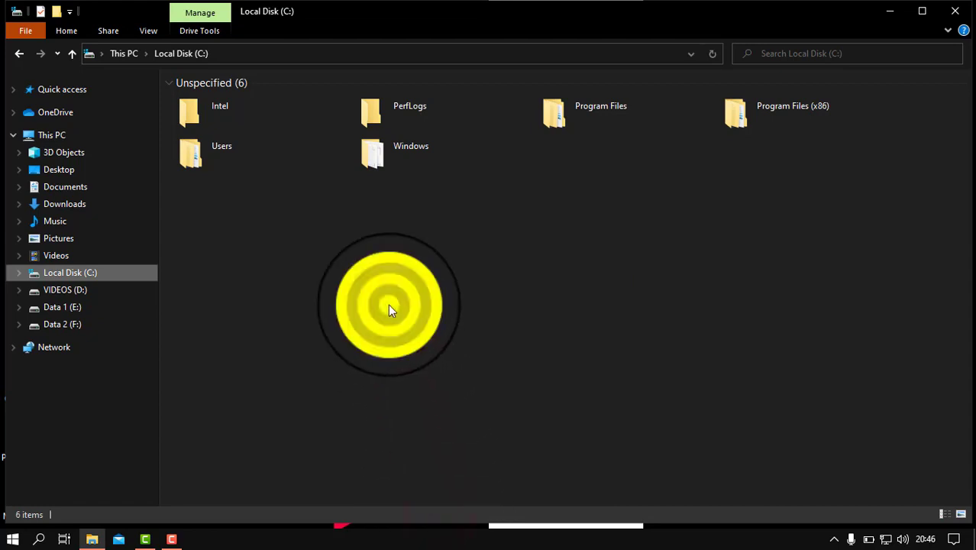
pyautogui.click(435, 370)
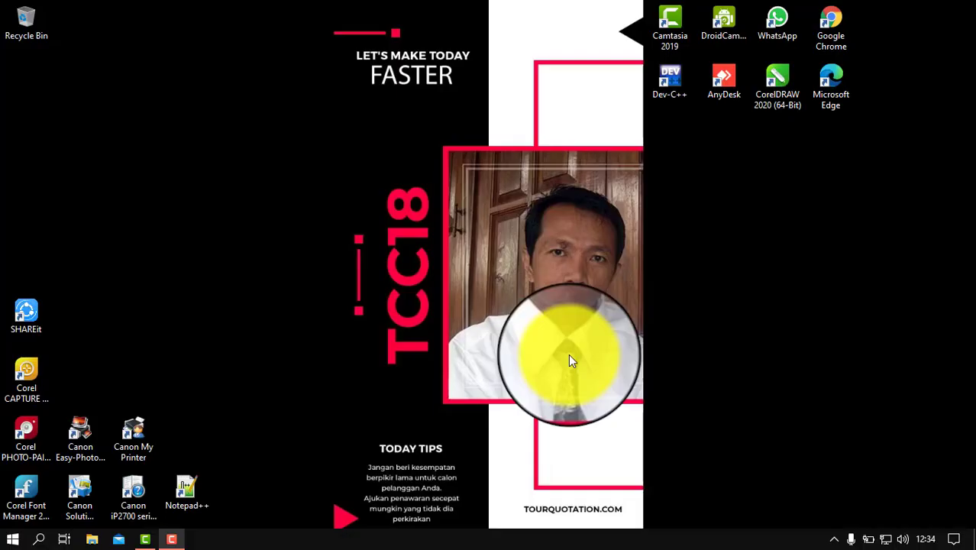
# Open the advanced system settings from the System page of Control Panel.
pyautogui.click(40, 539)
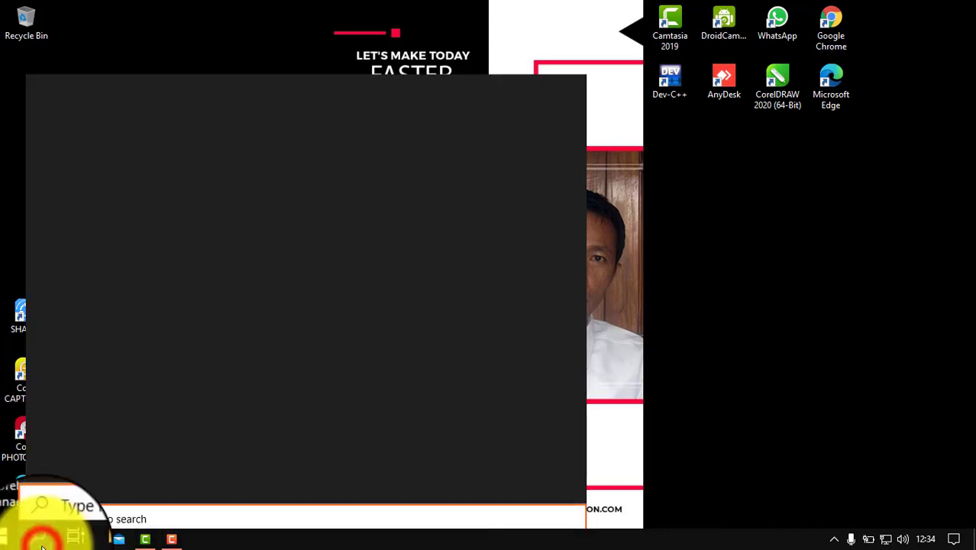
pyautogui.click(169, 269)
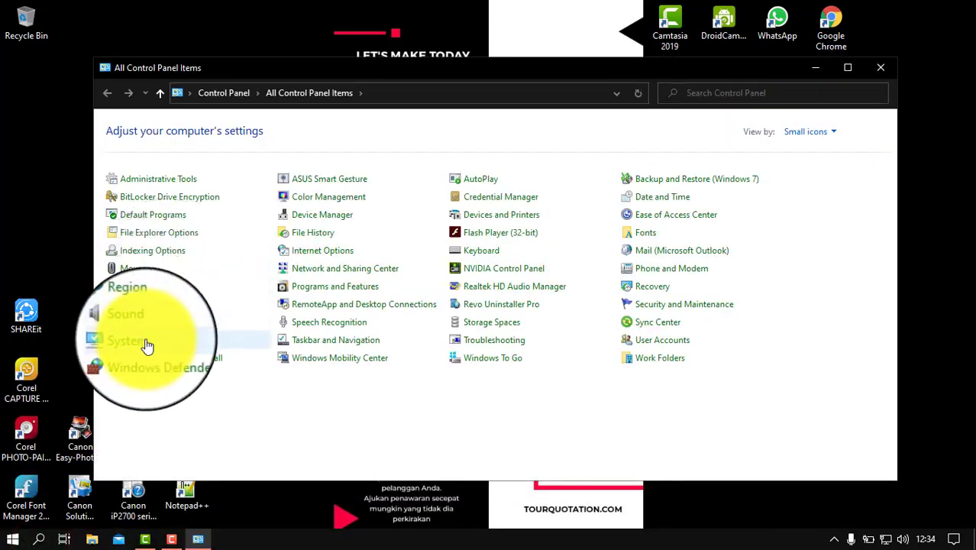
pyautogui.click(146, 339)
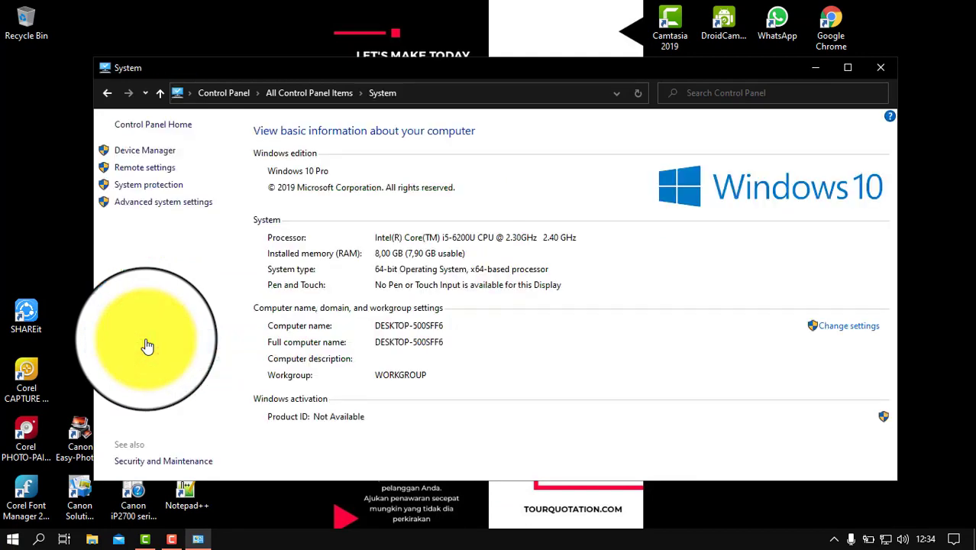
pyautogui.click(152, 209)
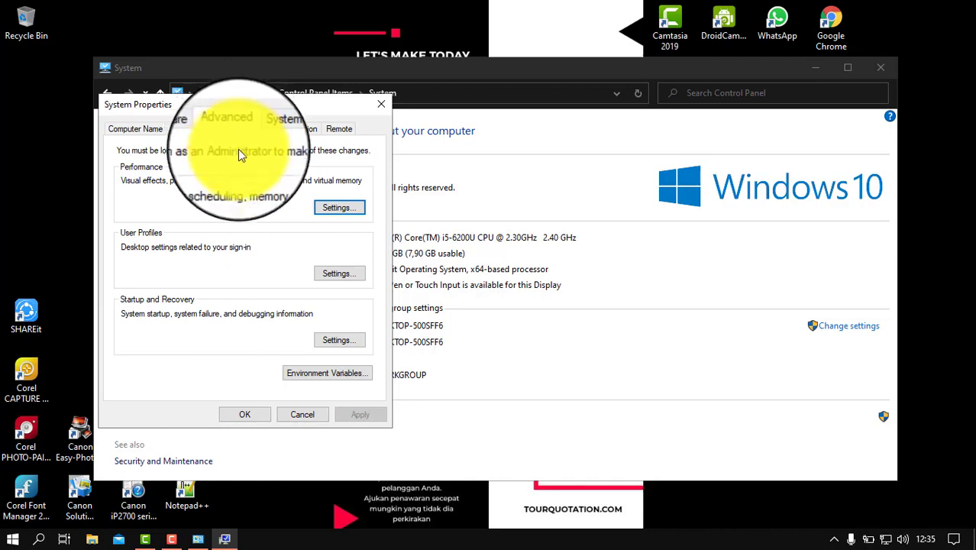
# Open the Virtual Memory settings through the advanced performance options.
pyautogui.click(334, 213)
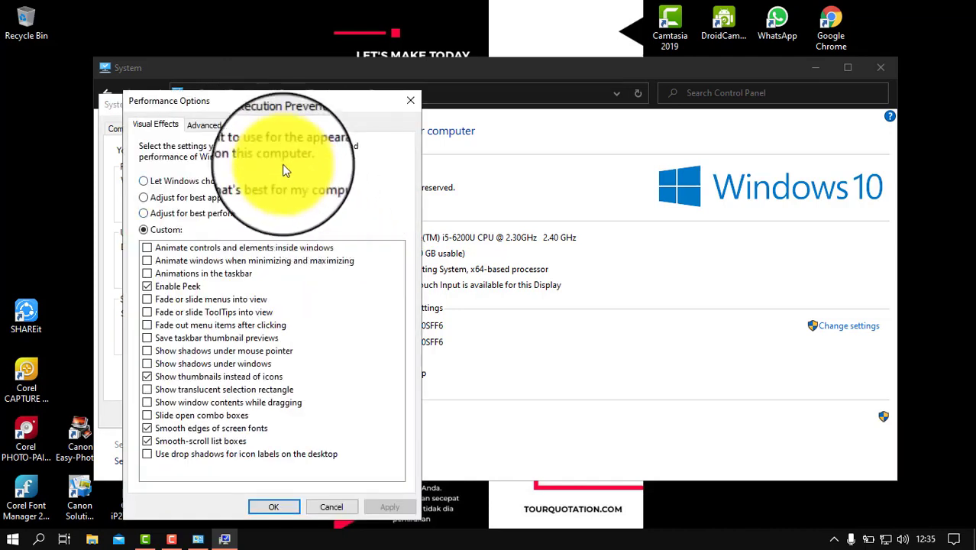
pyautogui.click(208, 125)
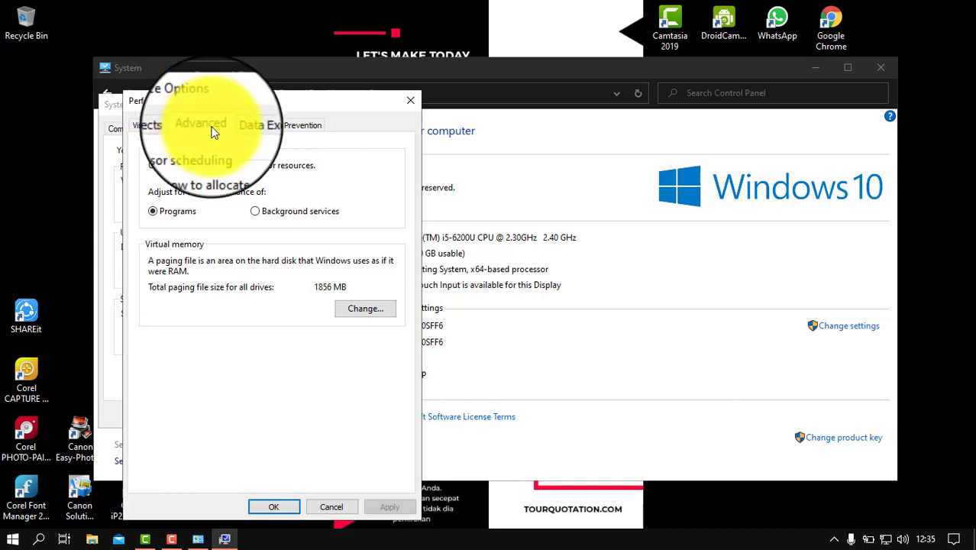
pyautogui.click(365, 309)
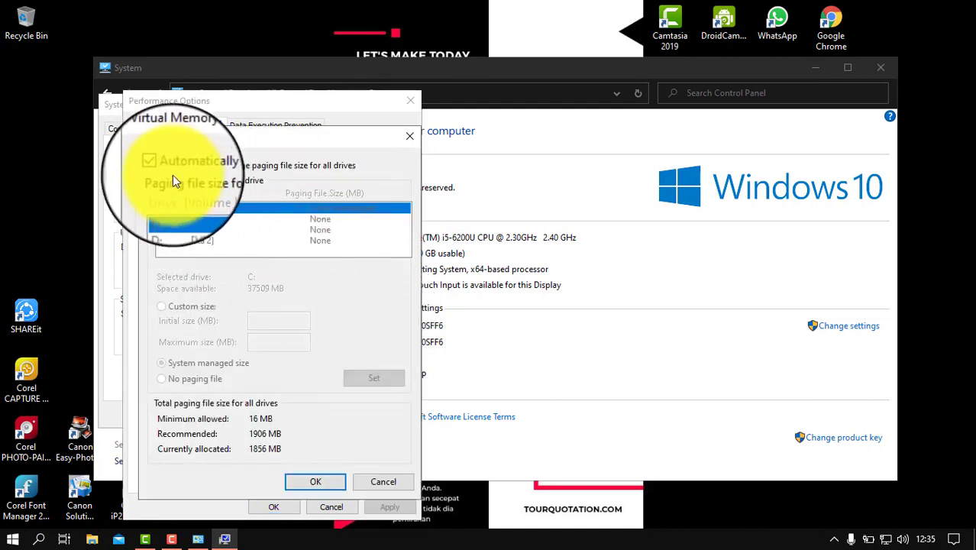
# Disable automatic paging file management and set a custom size for drive C: with 1906 MB as initial and maximum size.
pyautogui.click(156, 167)
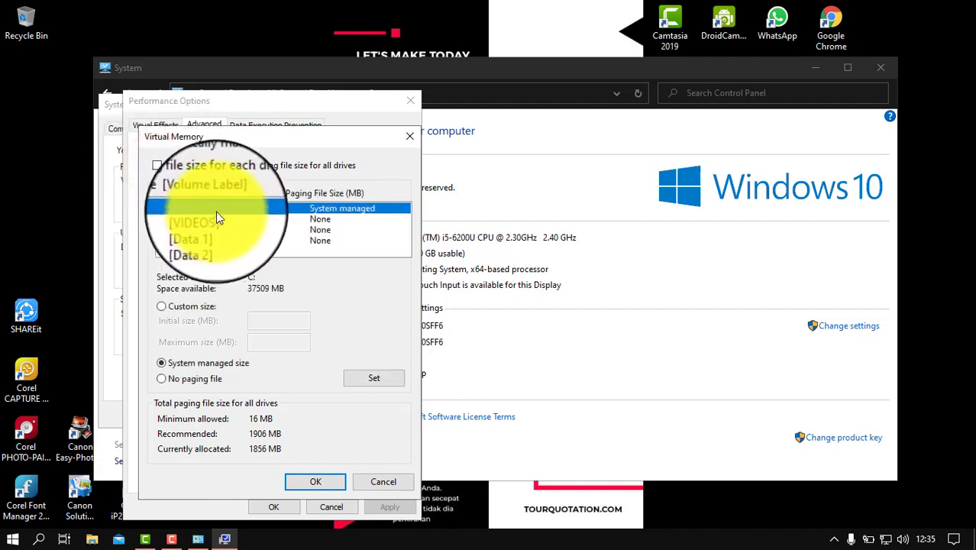
pyautogui.click(163, 307)
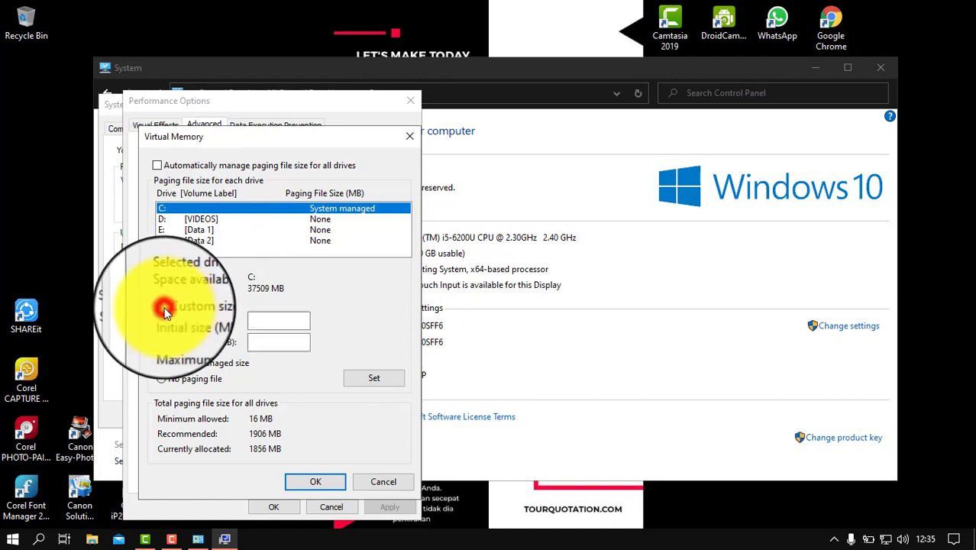
pyautogui.click(263, 320)
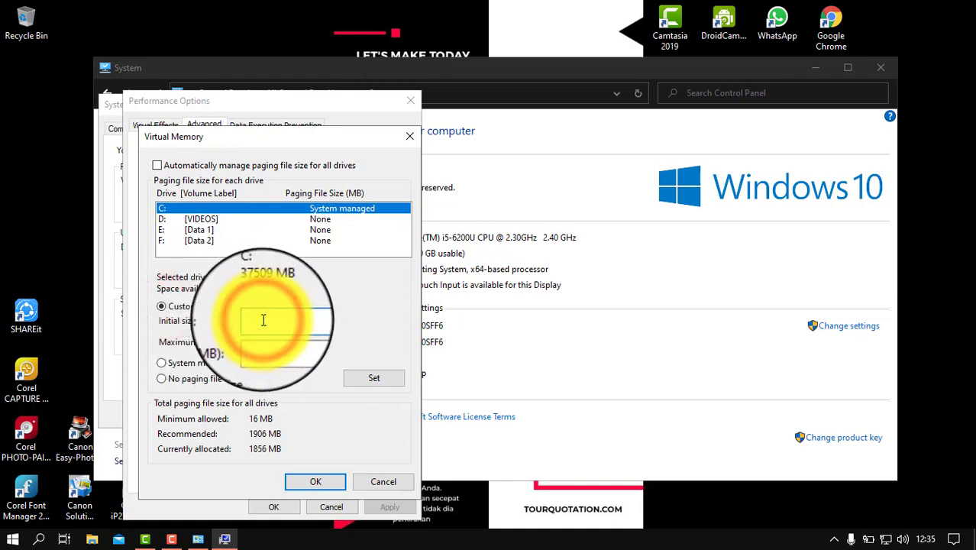
pyautogui.click(250, 434)
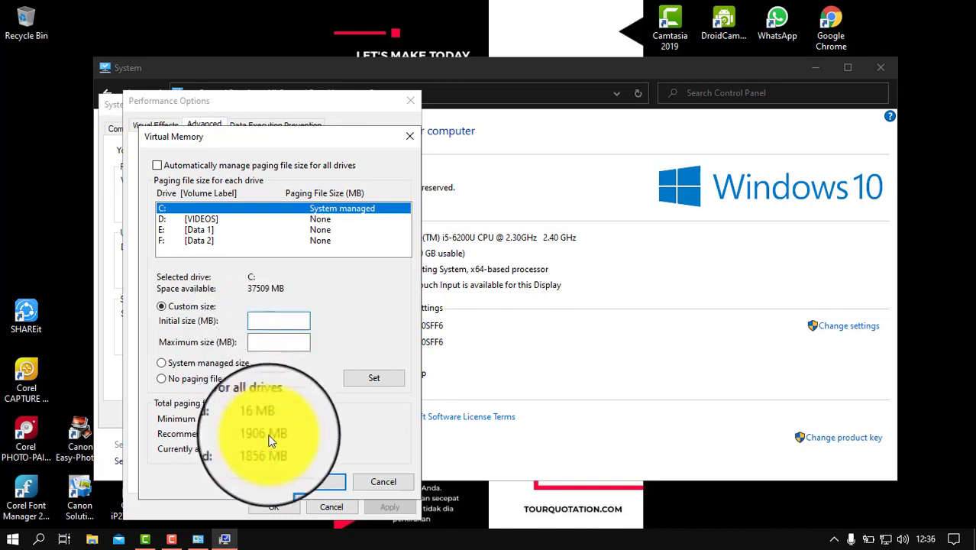
pyautogui.click(258, 321)
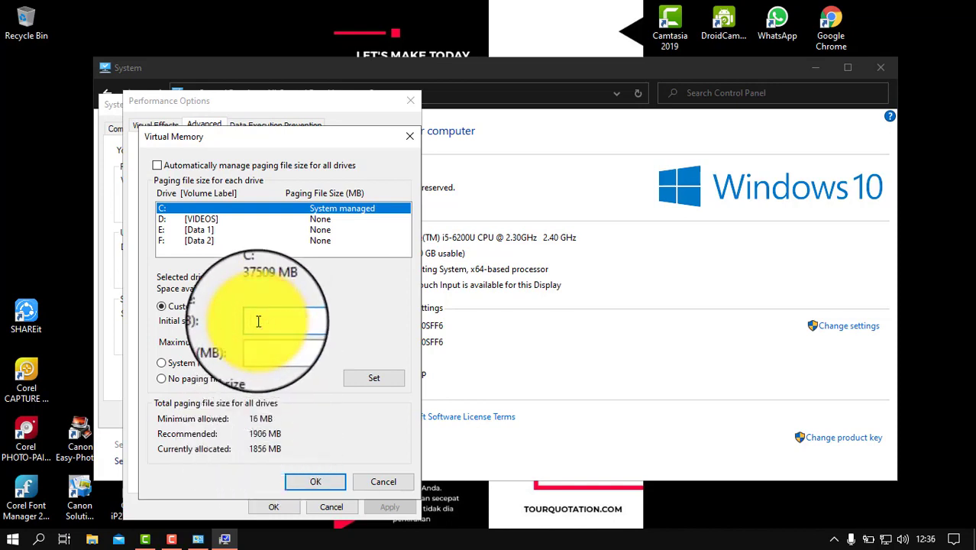
pyautogui.write('1906')
pyautogui.click(263, 342)
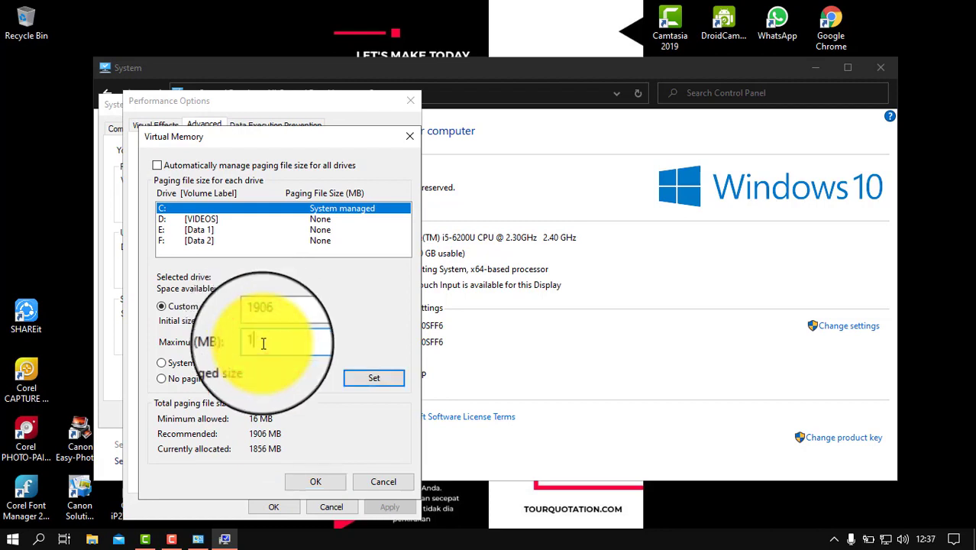
pyautogui.write('1906')
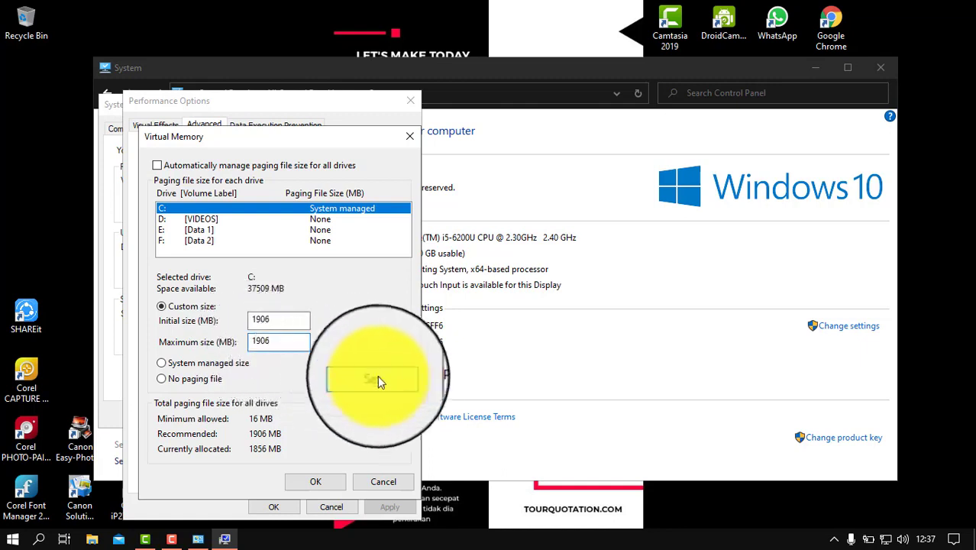
pyautogui.click(376, 378)
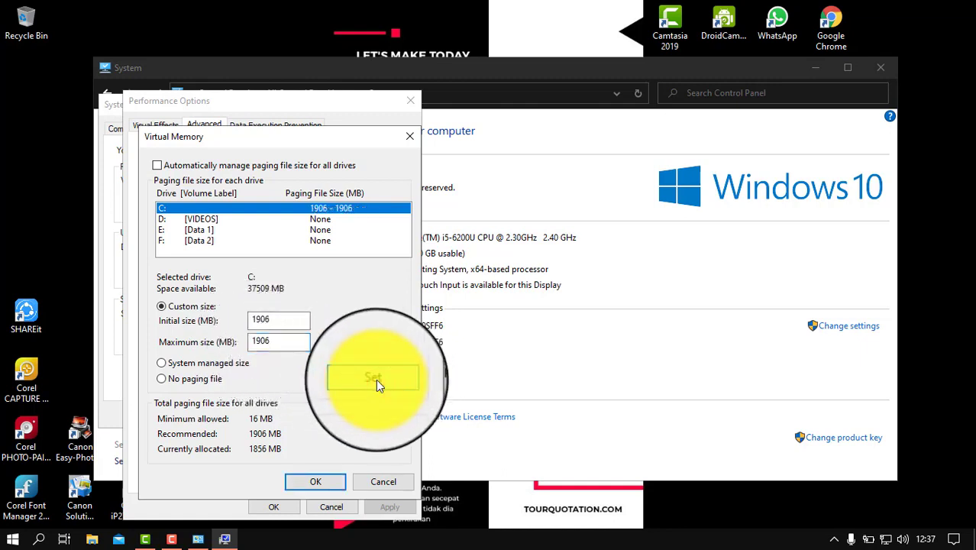
# Confirm the virtual memory change, apply the performance options, and close System Properties.
pyautogui.click(320, 478)
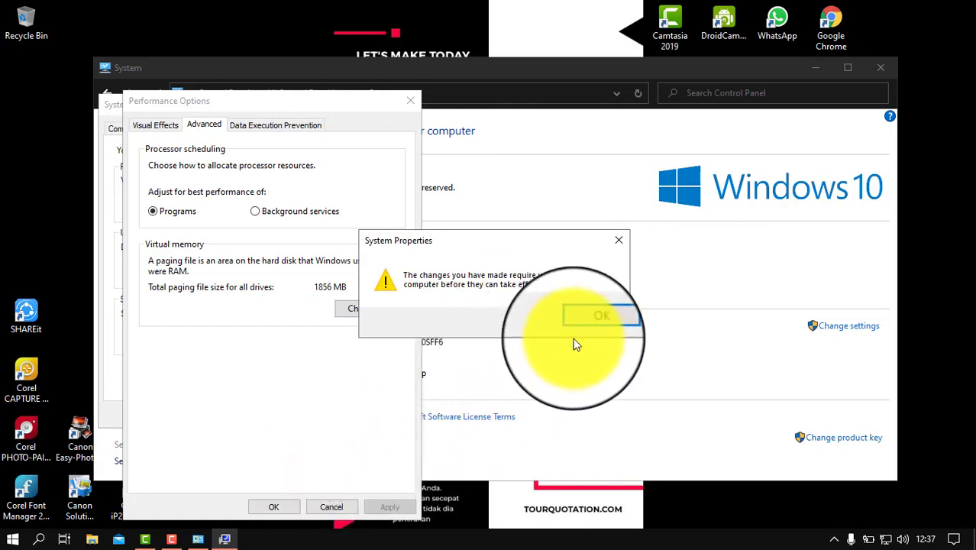
pyautogui.click(597, 326)
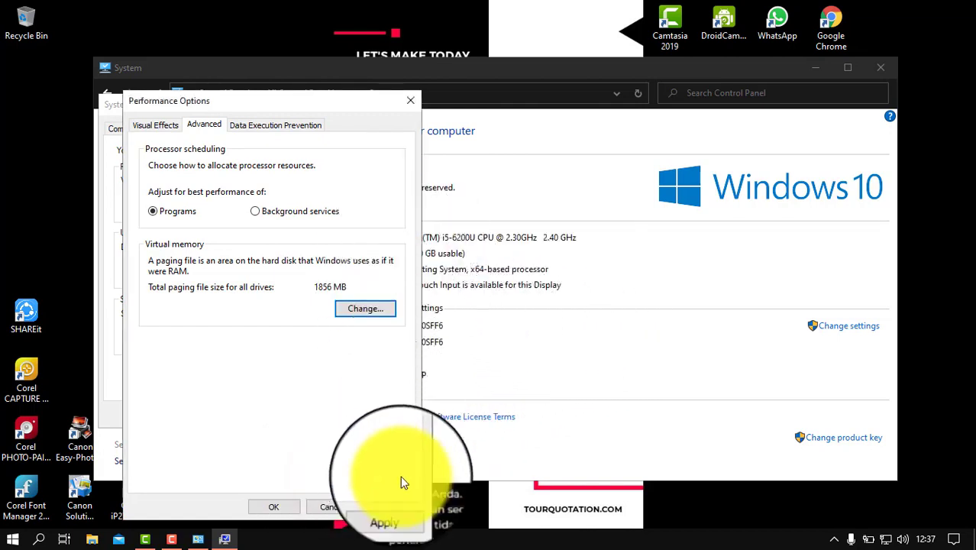
pyautogui.click(388, 507)
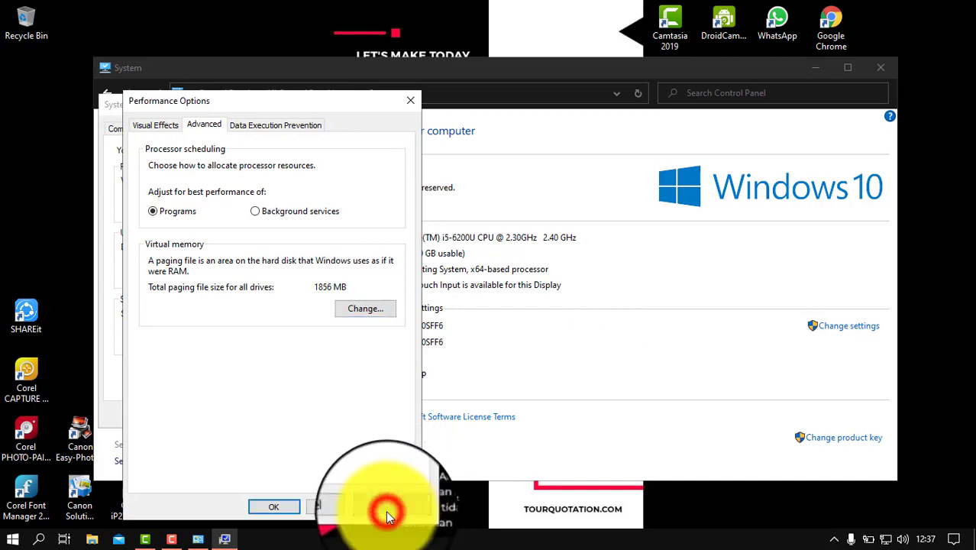
pyautogui.click(286, 508)
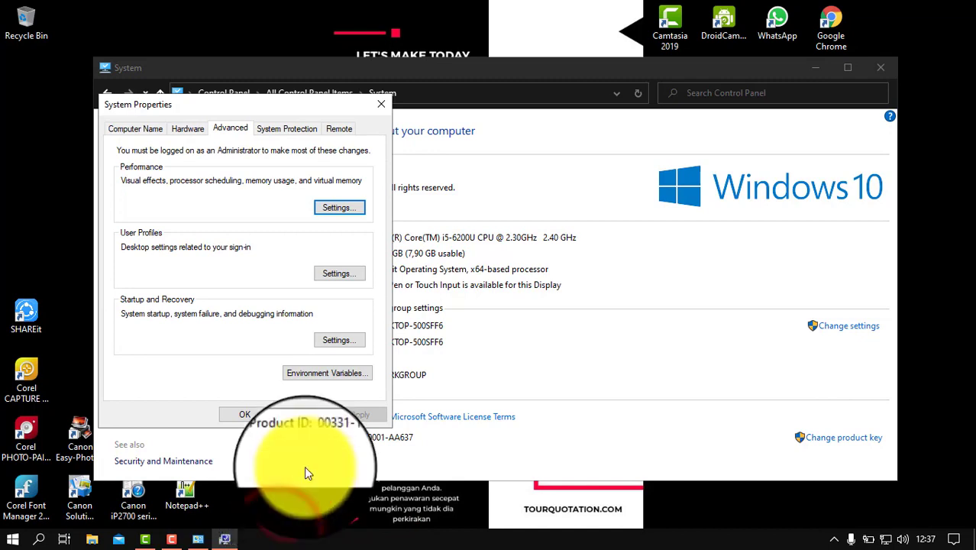
pyautogui.click(247, 413)
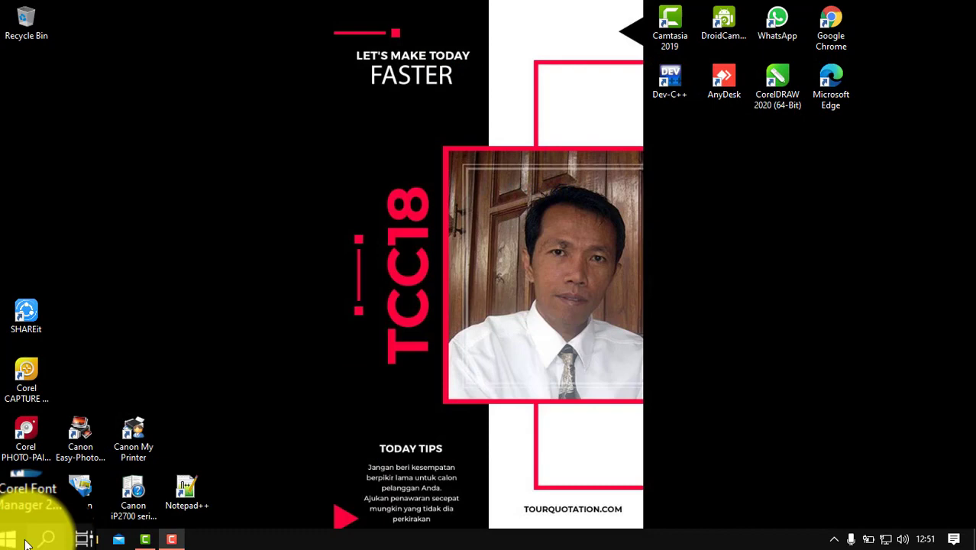
# Open Windows Update in the Windows settings and start downloading the available updates.
pyautogui.click(26, 543)
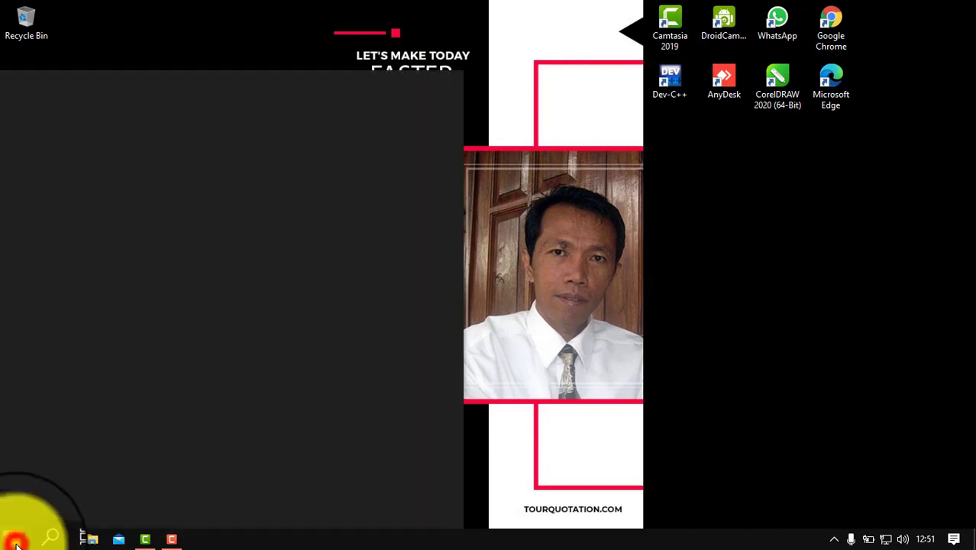
pyautogui.moveTo(23, 498)
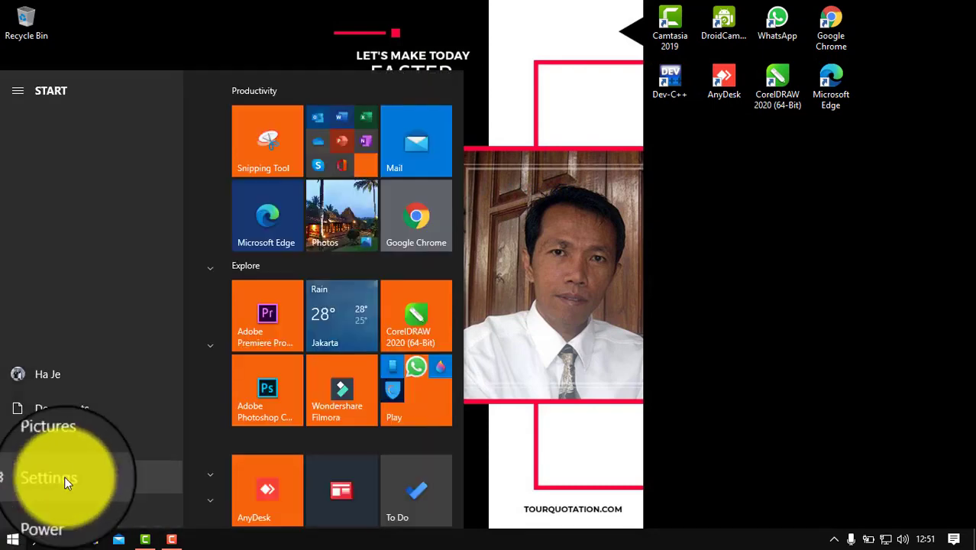
pyautogui.click(64, 475)
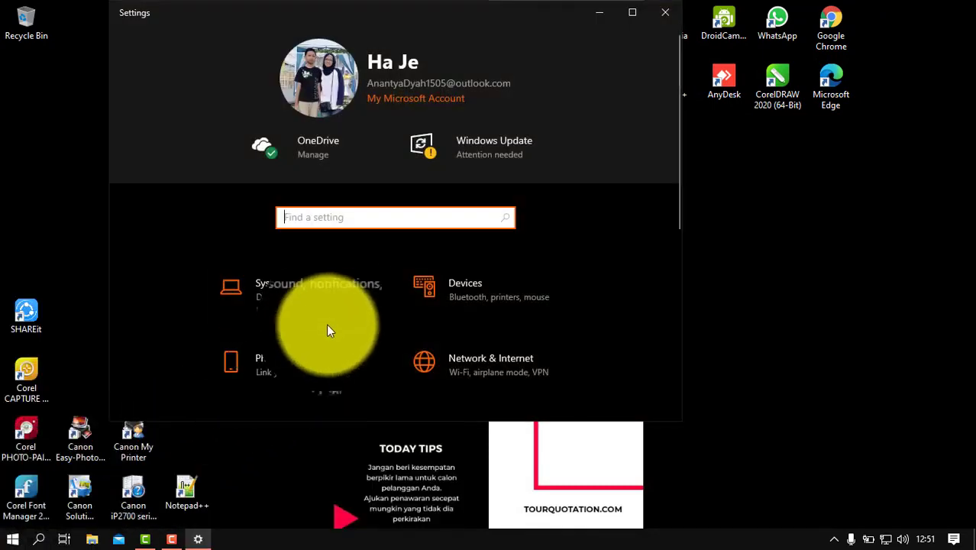
pyautogui.click(359, 307)
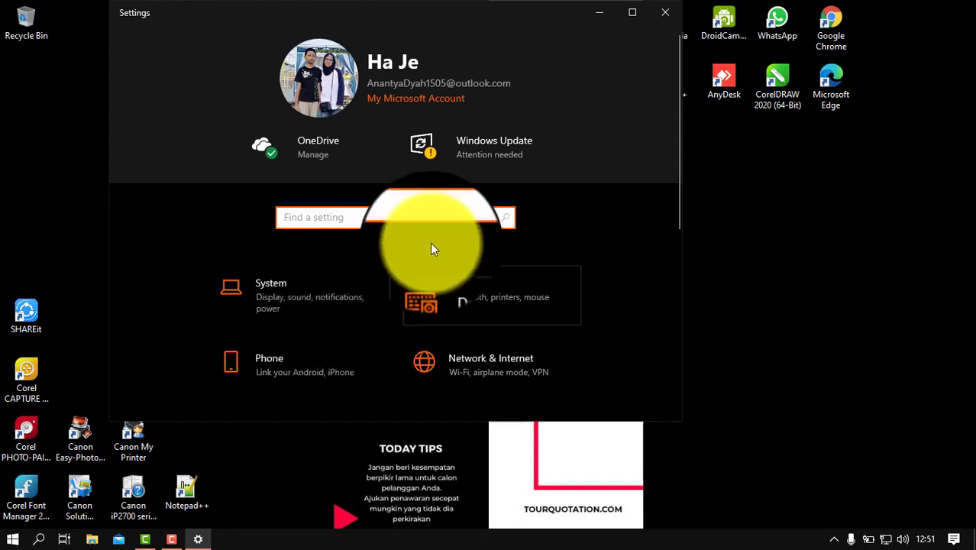
pyautogui.click(486, 153)
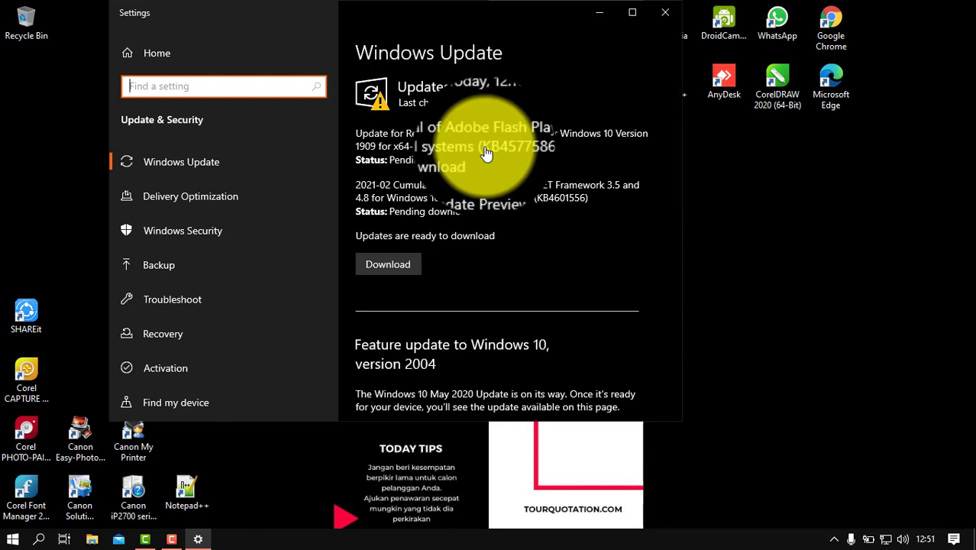
pyautogui.click(391, 268)
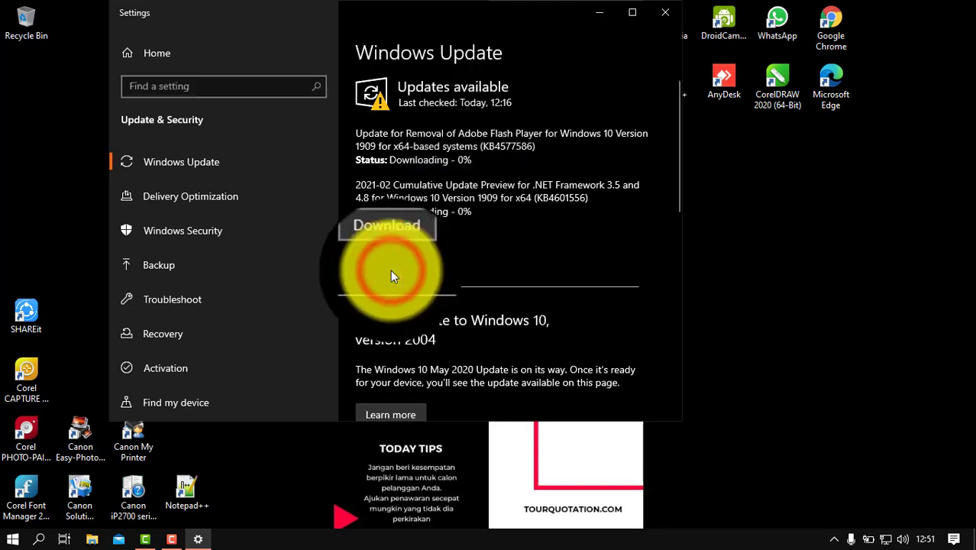